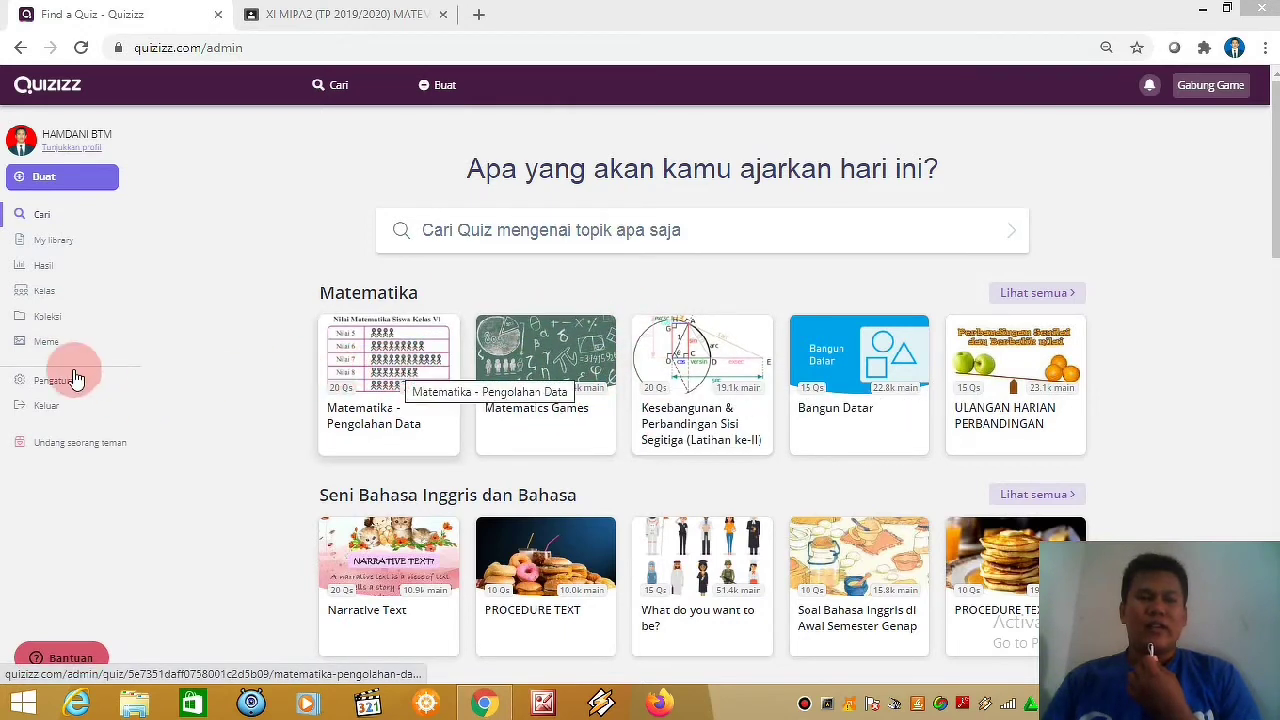
Open the "tugas 2 aljabar" quiz from the X MIPA collection.
left_click(42, 326)
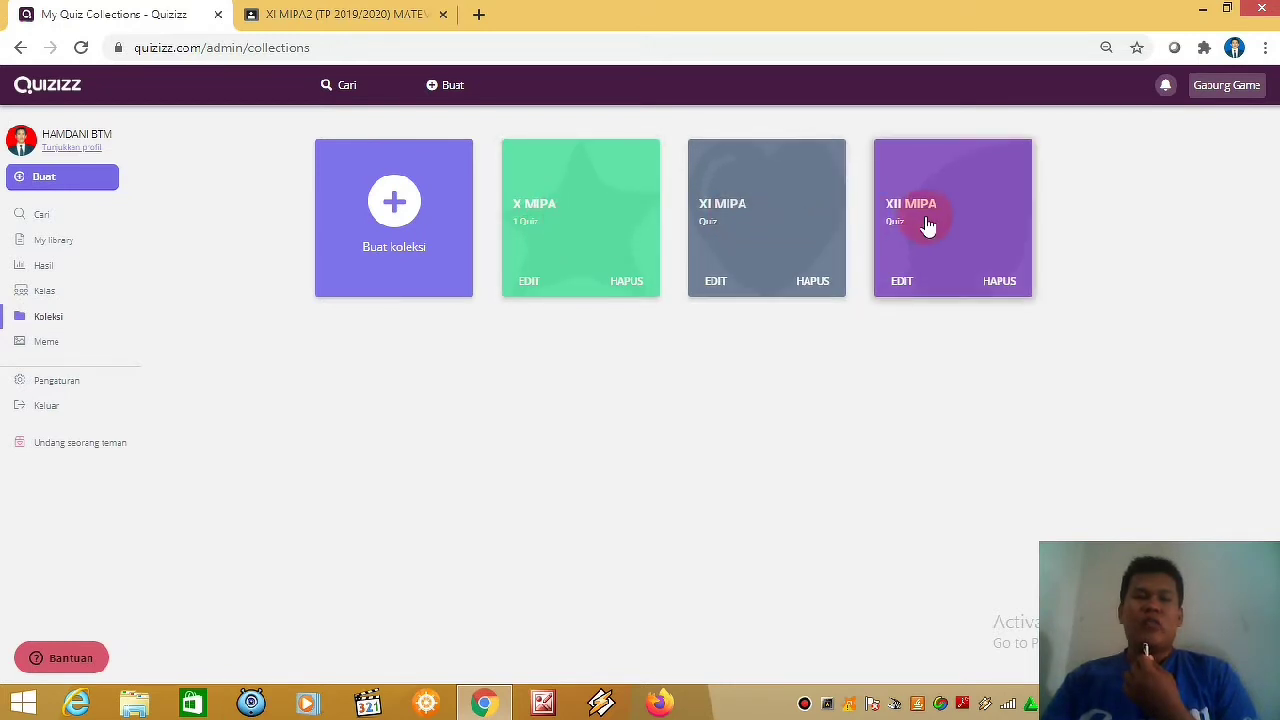
left_click(545, 218)
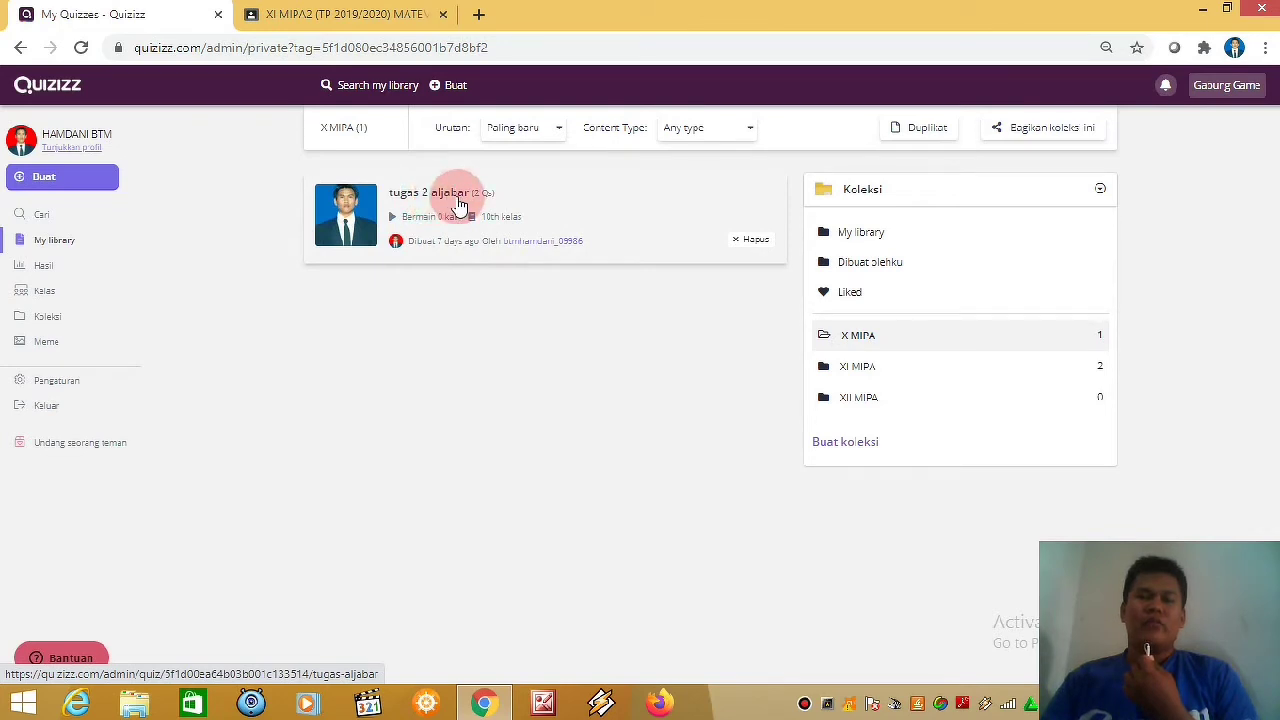
left_click(459, 204)
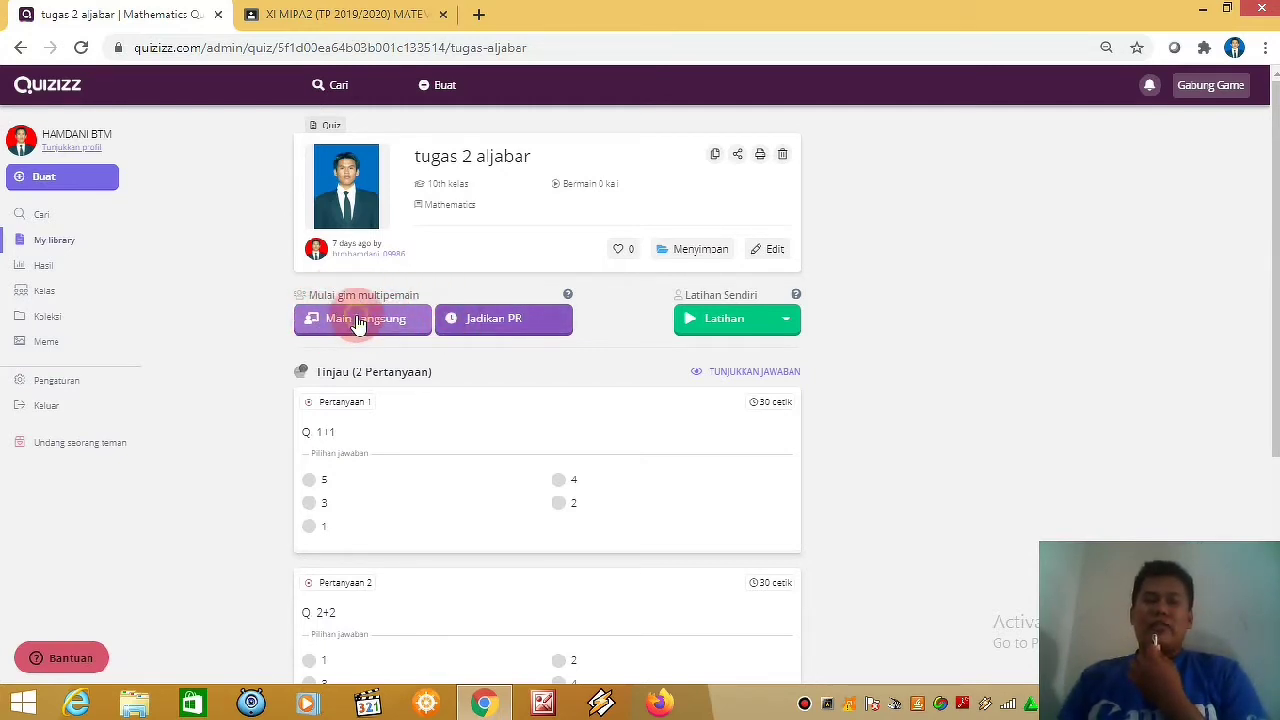
Set up a live game of the quiz in Tim mode and view the class assignment options without assigning a class.
left_click(352, 320)
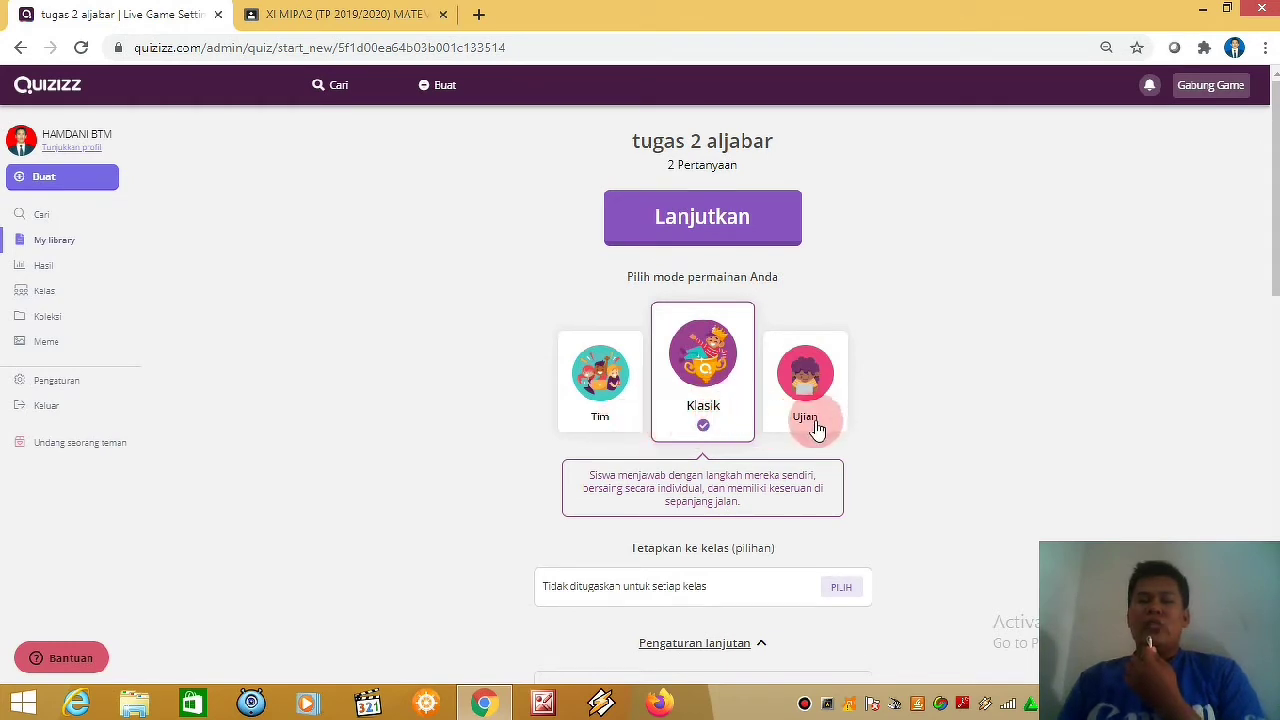
left_click(607, 416)
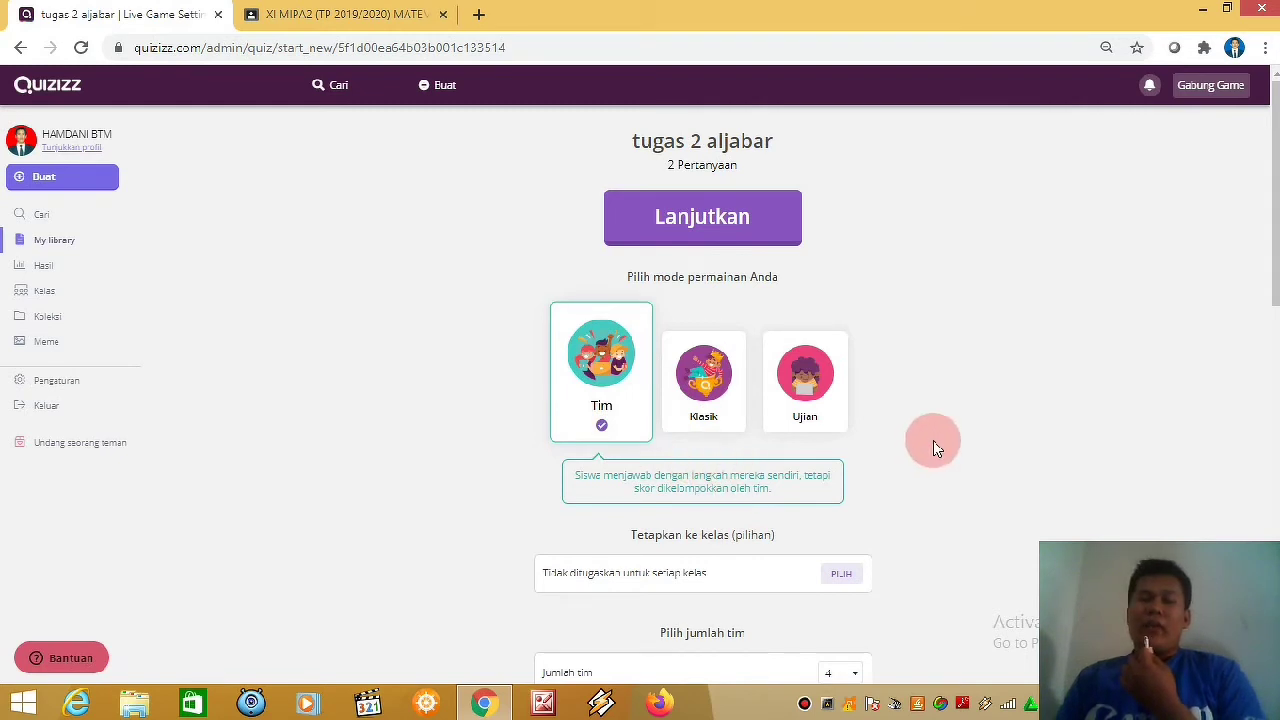
scroll(932, 443, "down", 1)
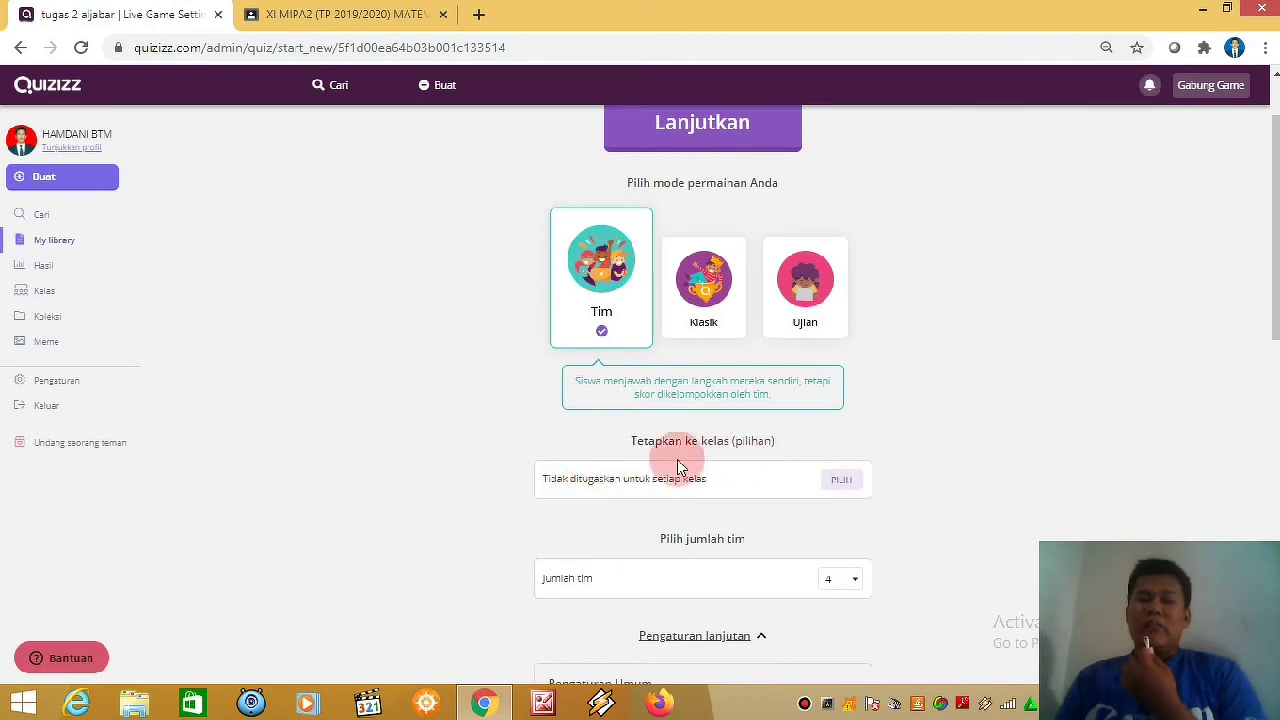
left_click(844, 482)
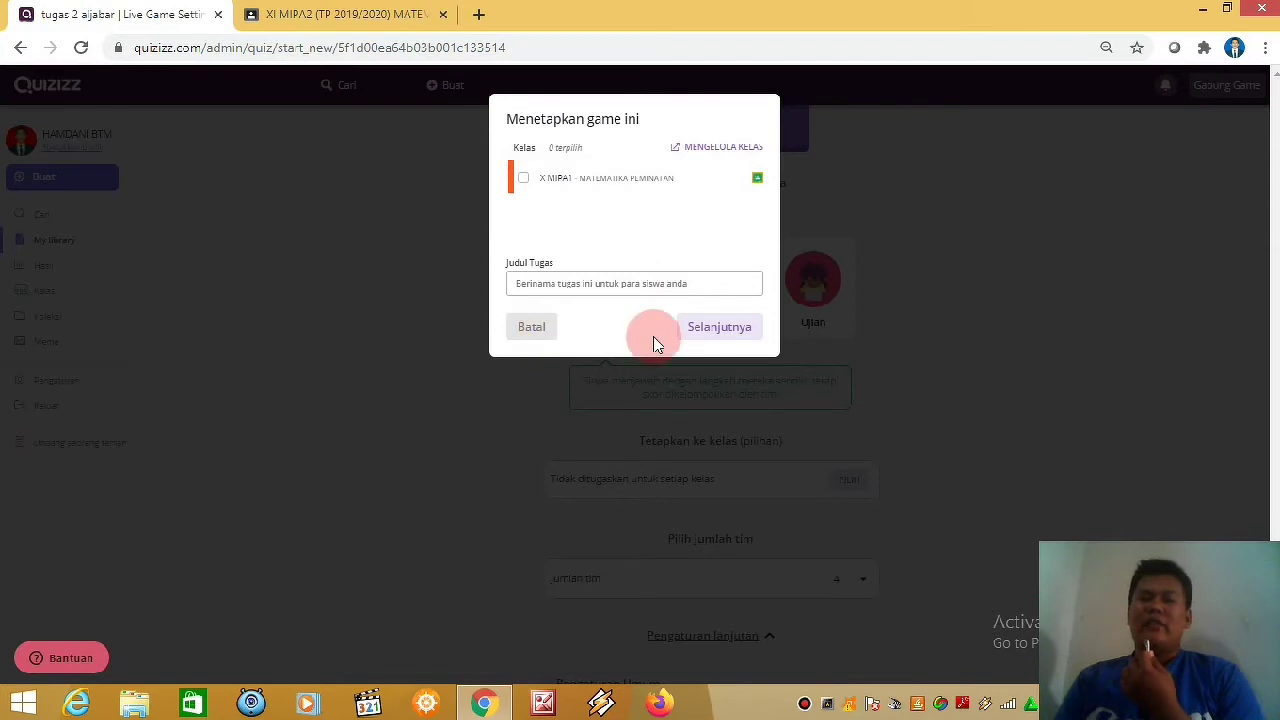
left_click(719, 334)
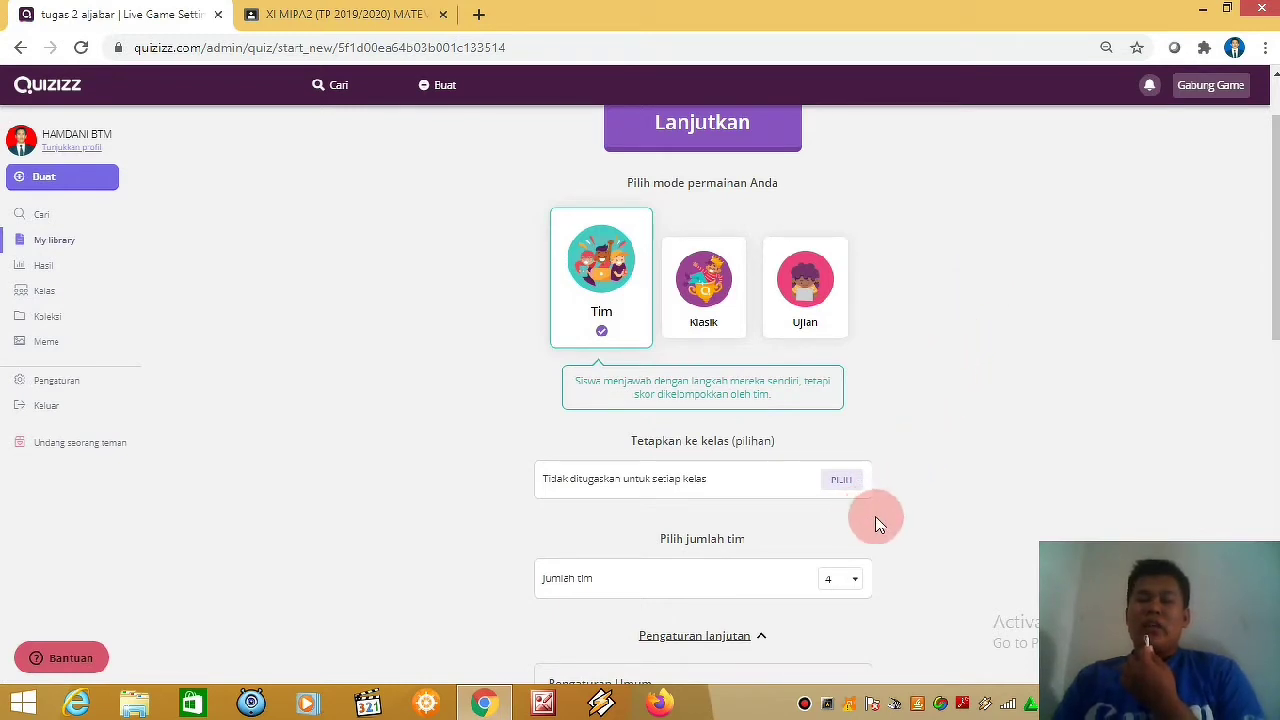
Examine the available choices for the number of teams.
scroll(877, 520, "down", 1)
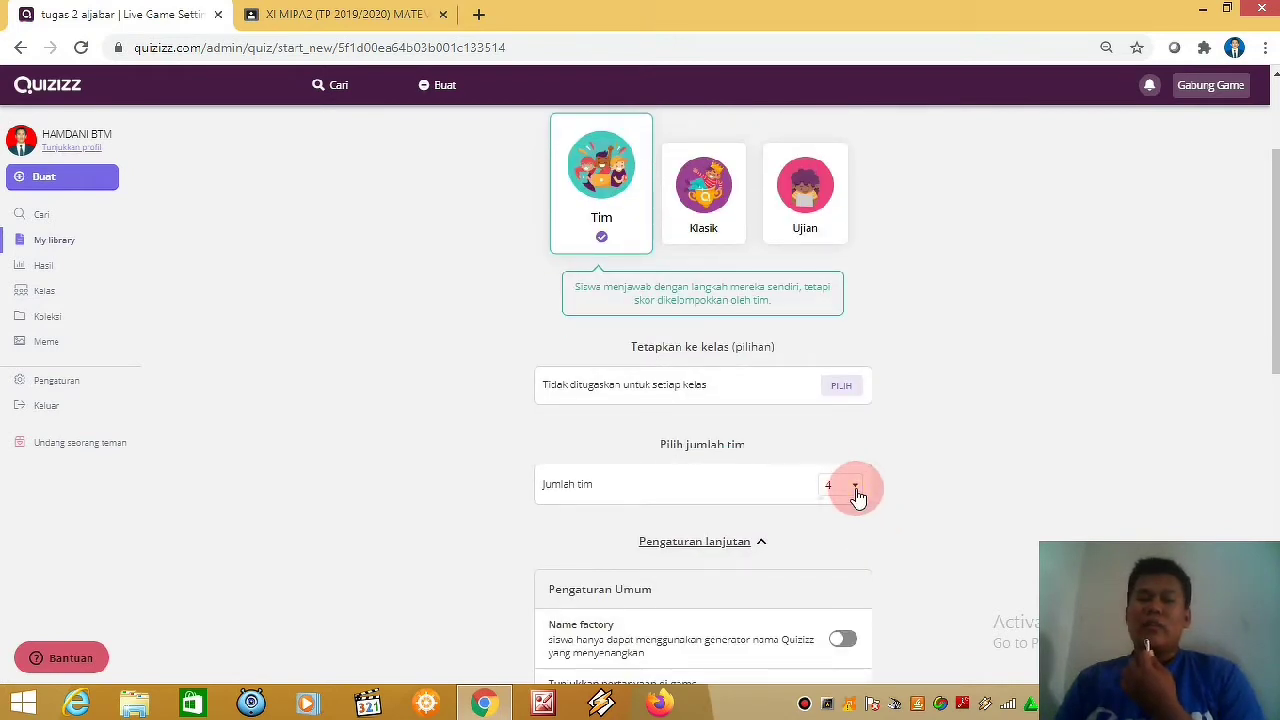
left_click(855, 490)
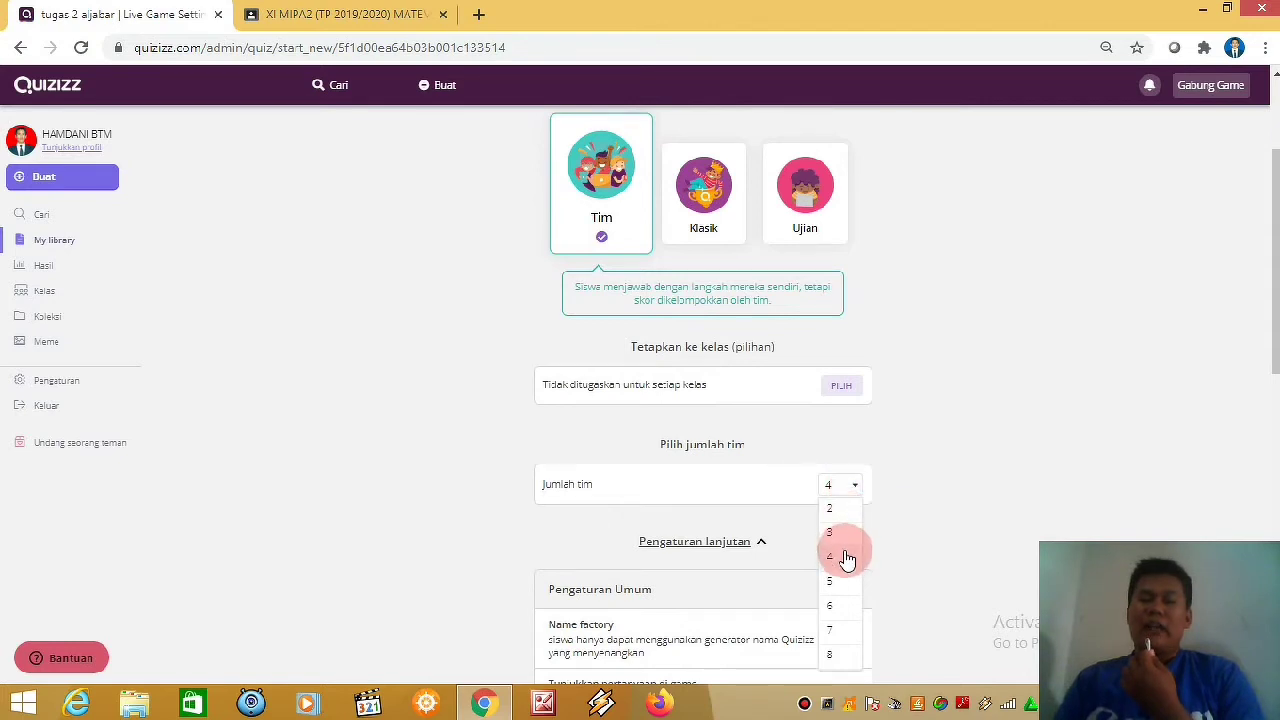
left_click(900, 495)
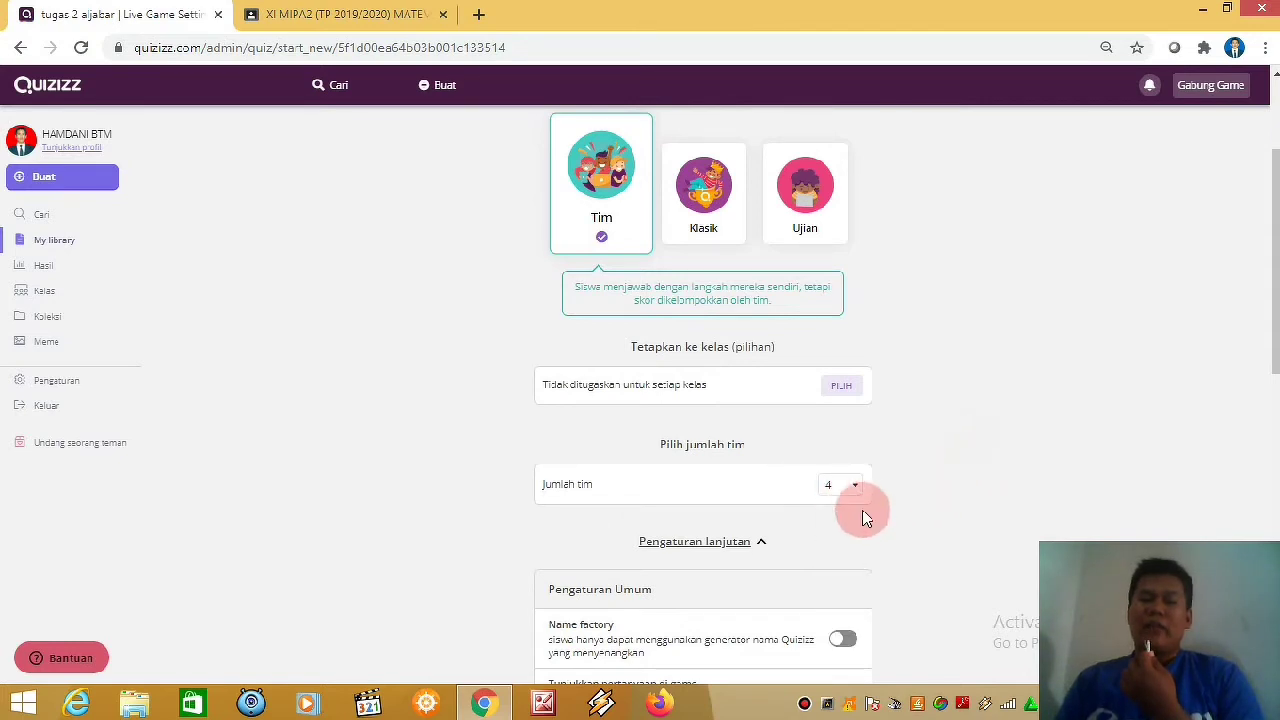
Set "Tunjukkan pertanyaan di game" to Mati for the Tim mode game and dismiss the low battery notice.
scroll(885, 527, "down", 2)
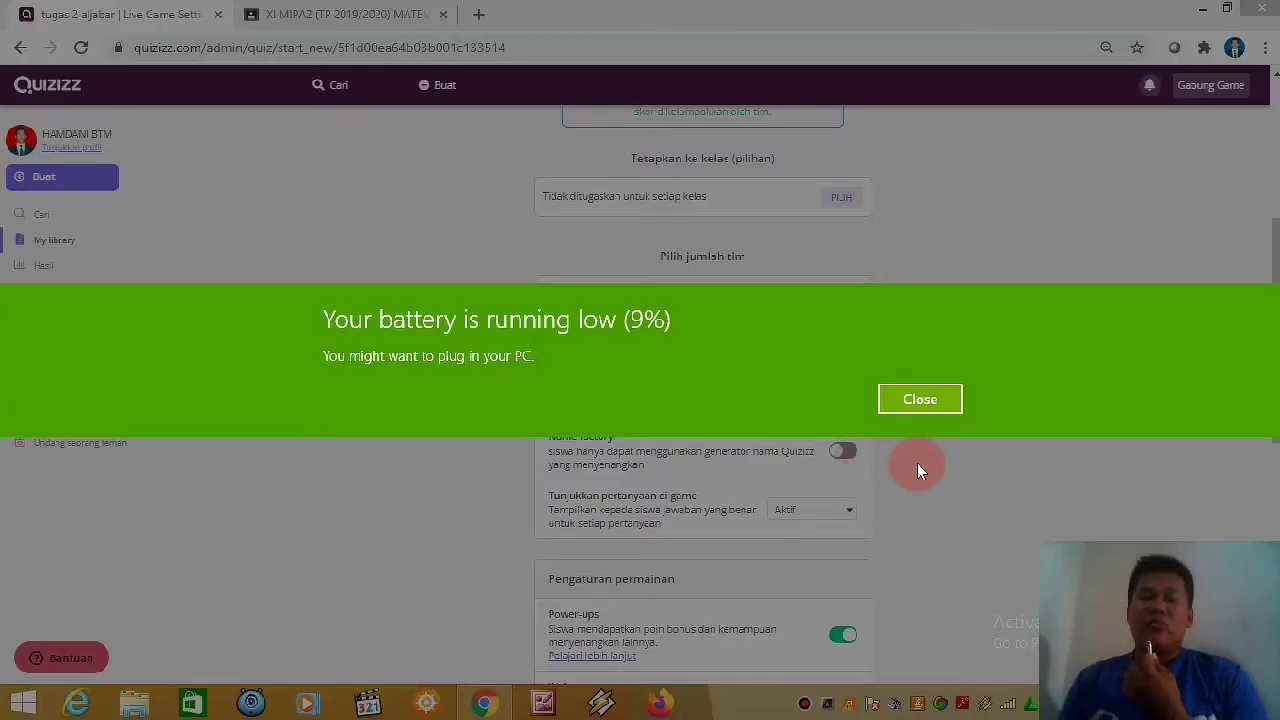
left_click(917, 463)
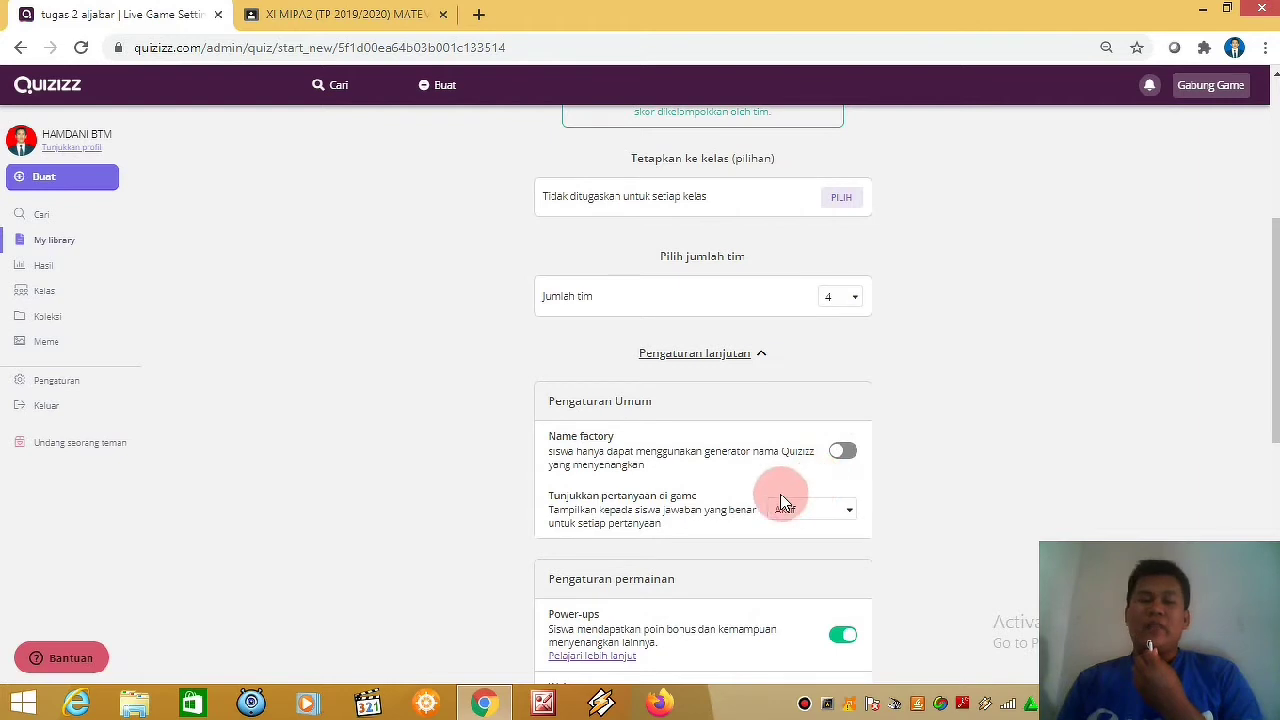
scroll(810, 500, "down", 1)
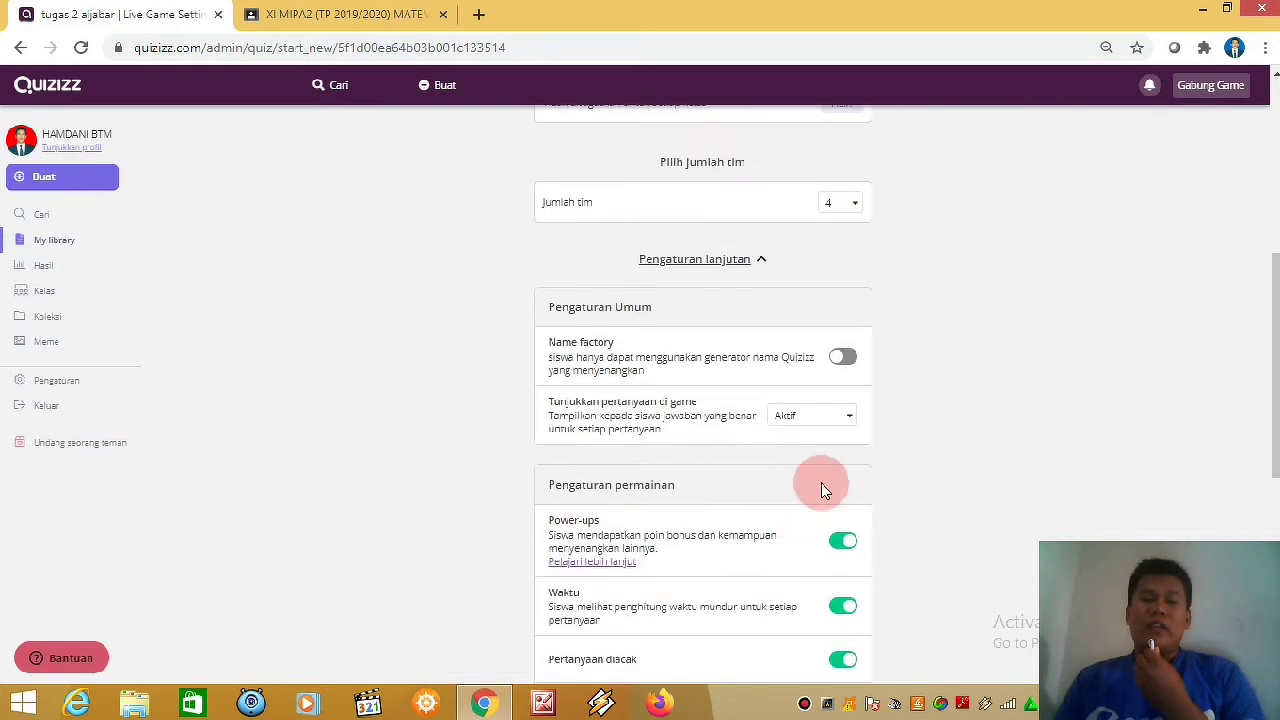
left_click(851, 420)
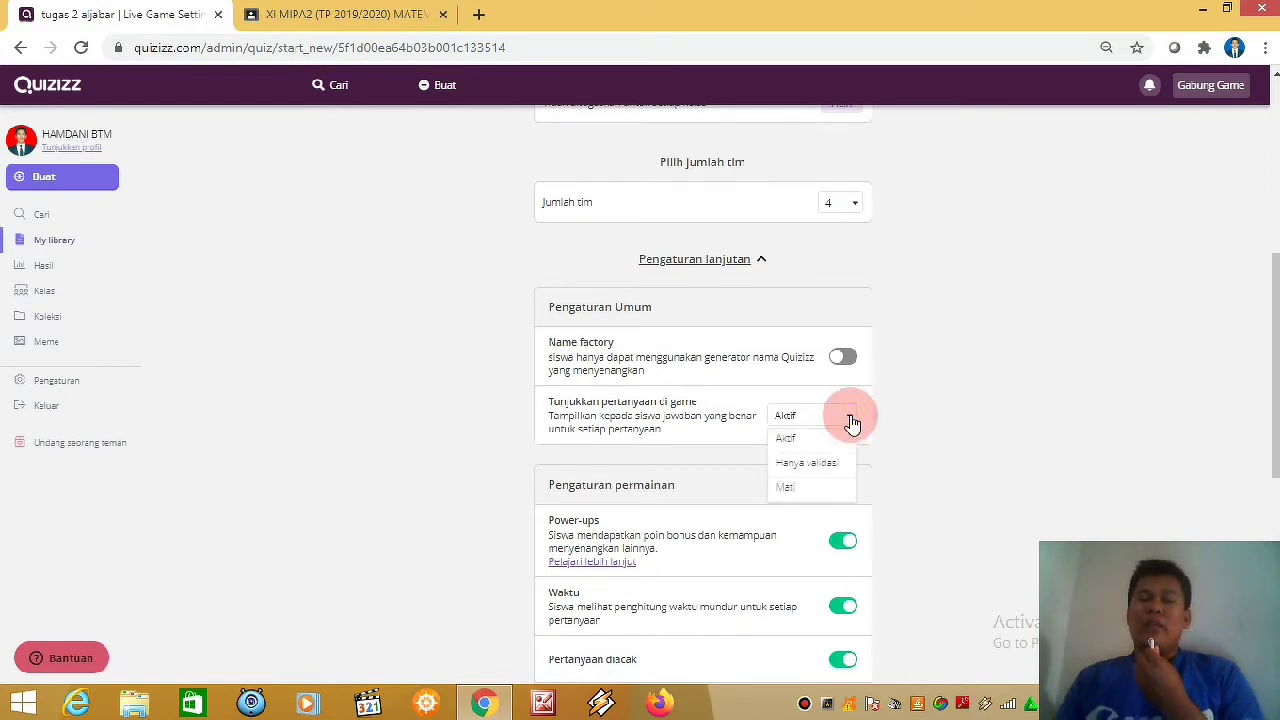
left_click(790, 488)
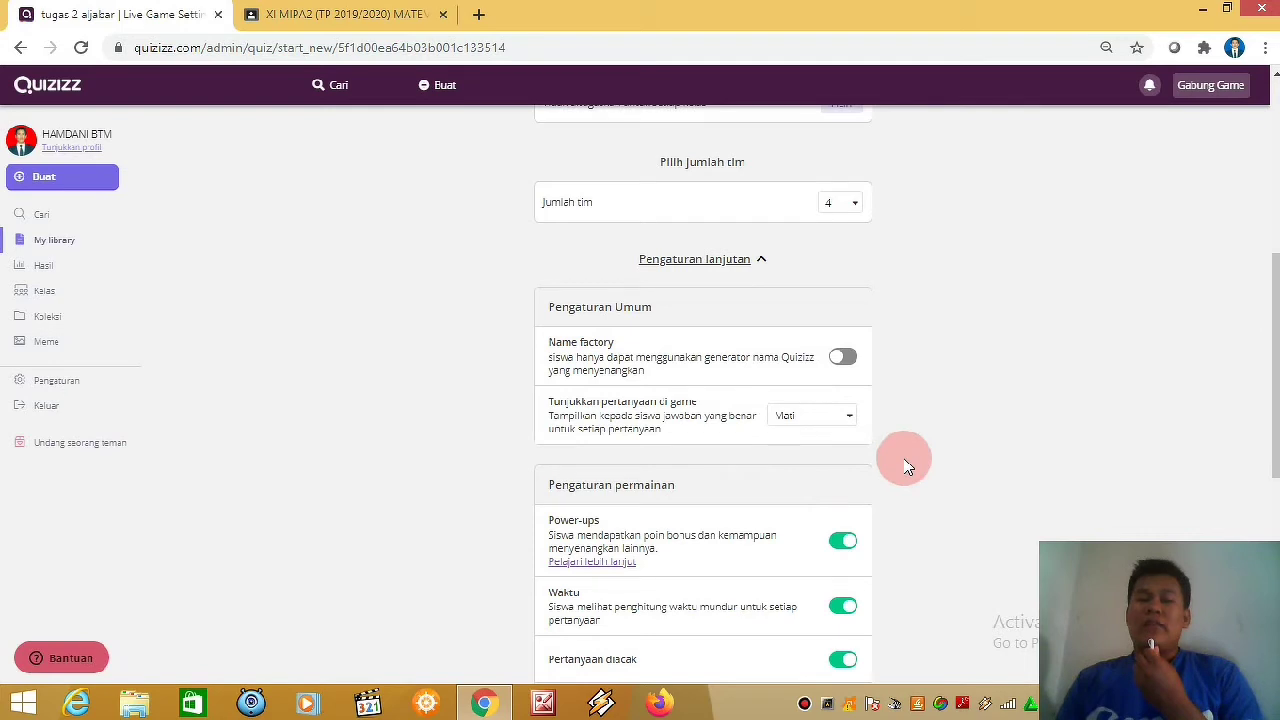
Review the Tim mode game settings, including power-ups, timer, shuffling, redemption questions and meme sets.
scroll(905, 467, "down", 3)
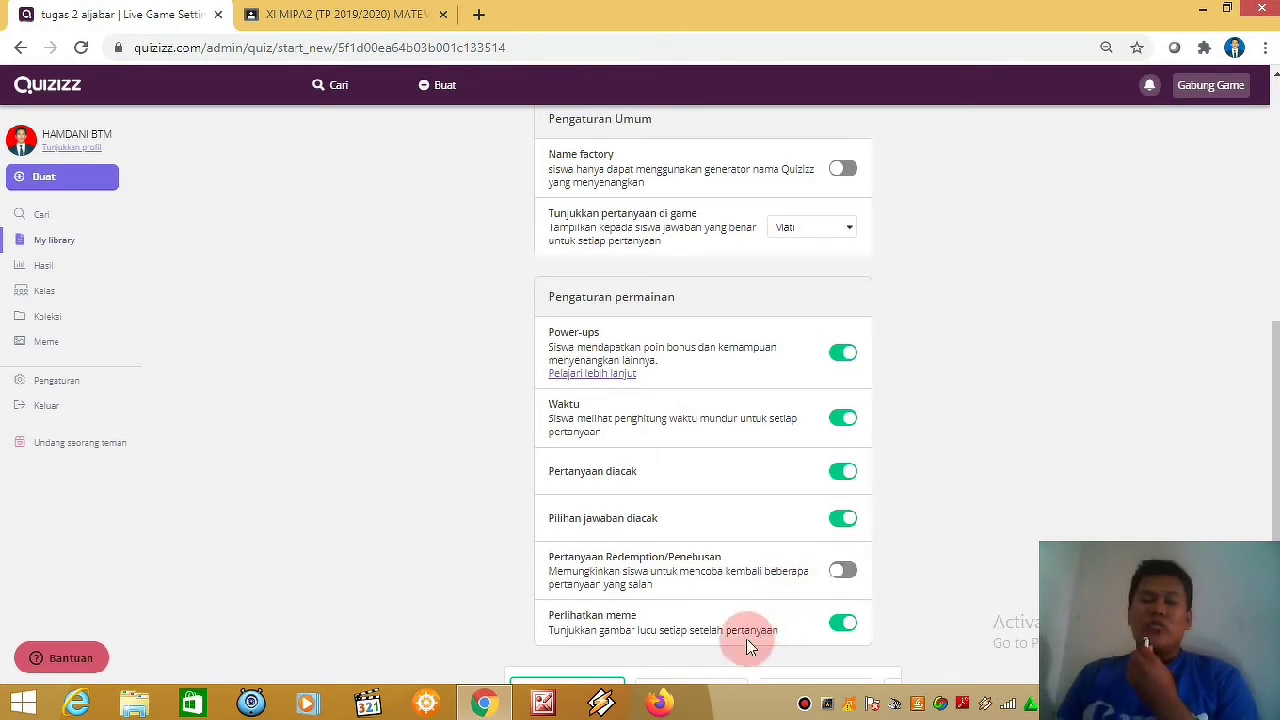
scroll(745, 630, "down", 1)
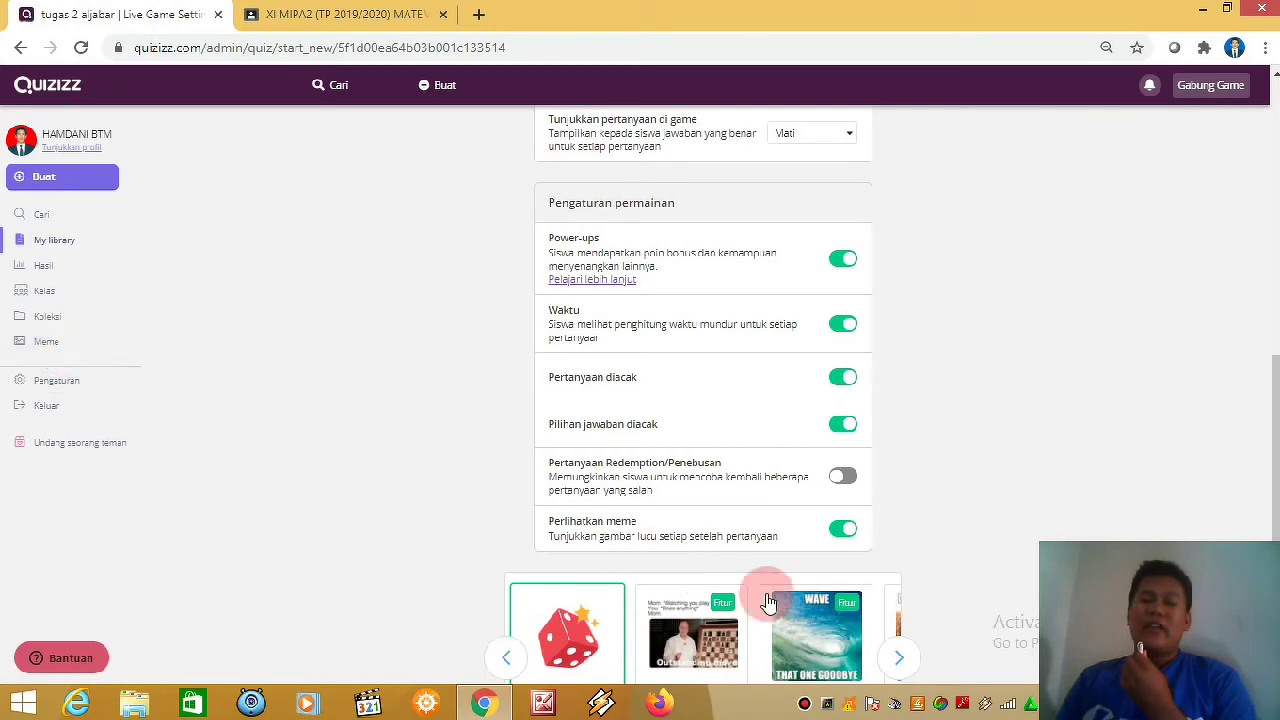
scroll(770, 600, "down", 2)
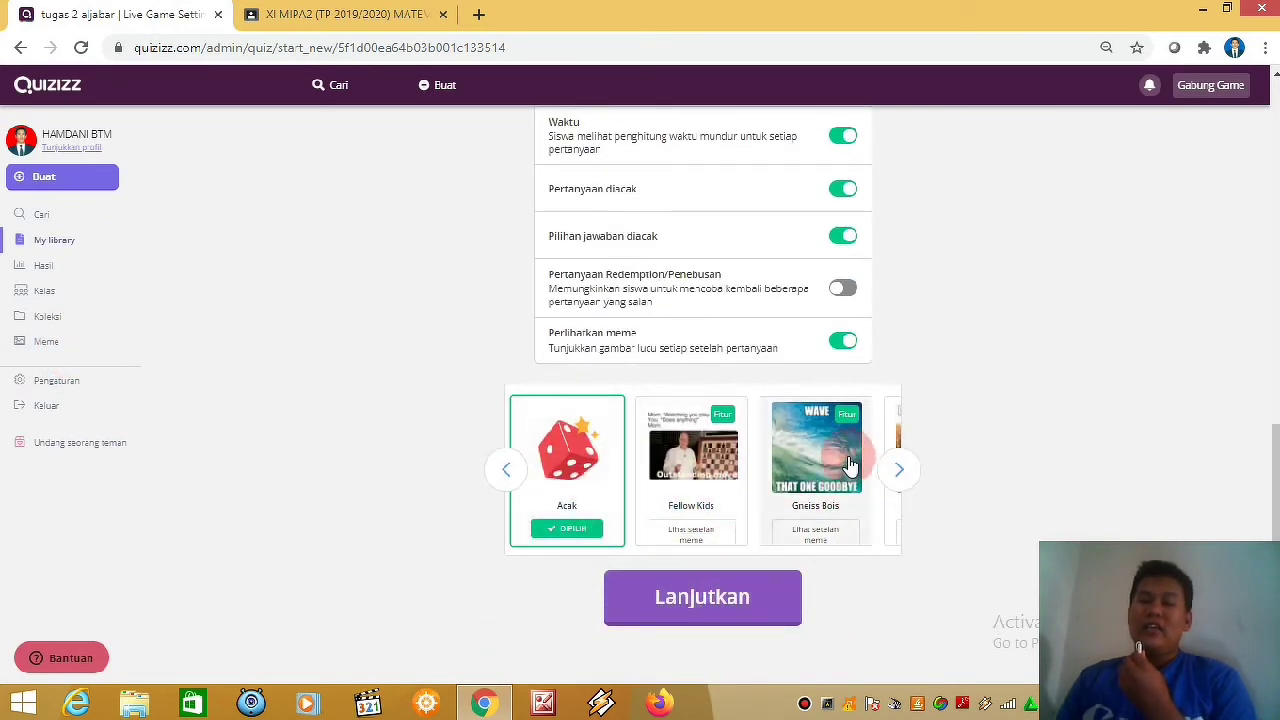
scroll(871, 423, "up", 2)
scroll(875, 432, "up", 6)
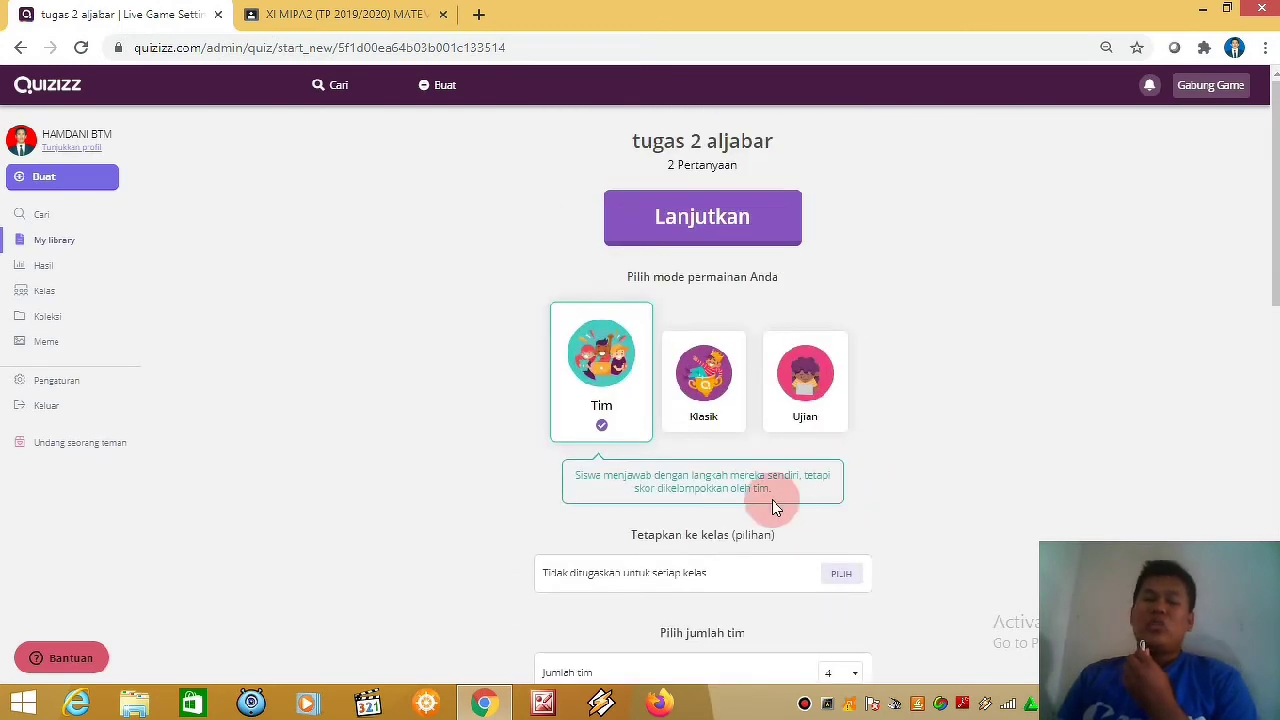
Switch the game mode to Klasik and limit the student attempts (Peluang siswa) to 2.
left_click(714, 427)
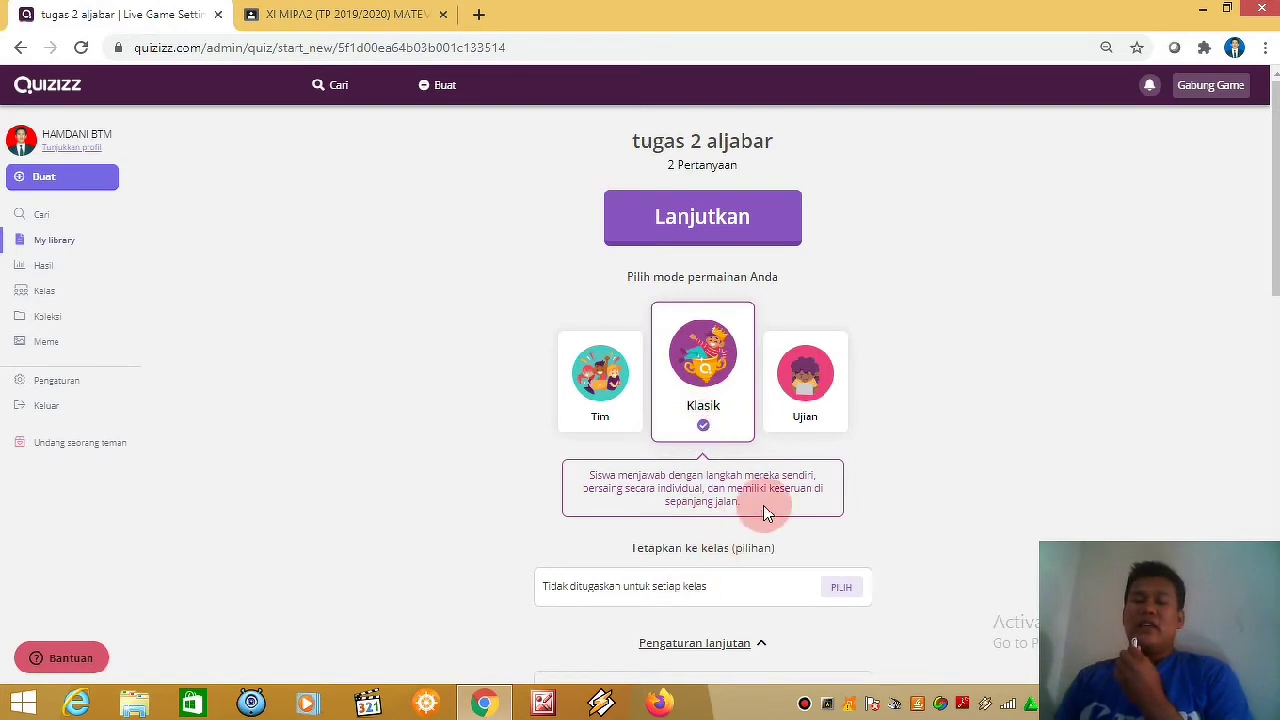
scroll(770, 520, "down", 1)
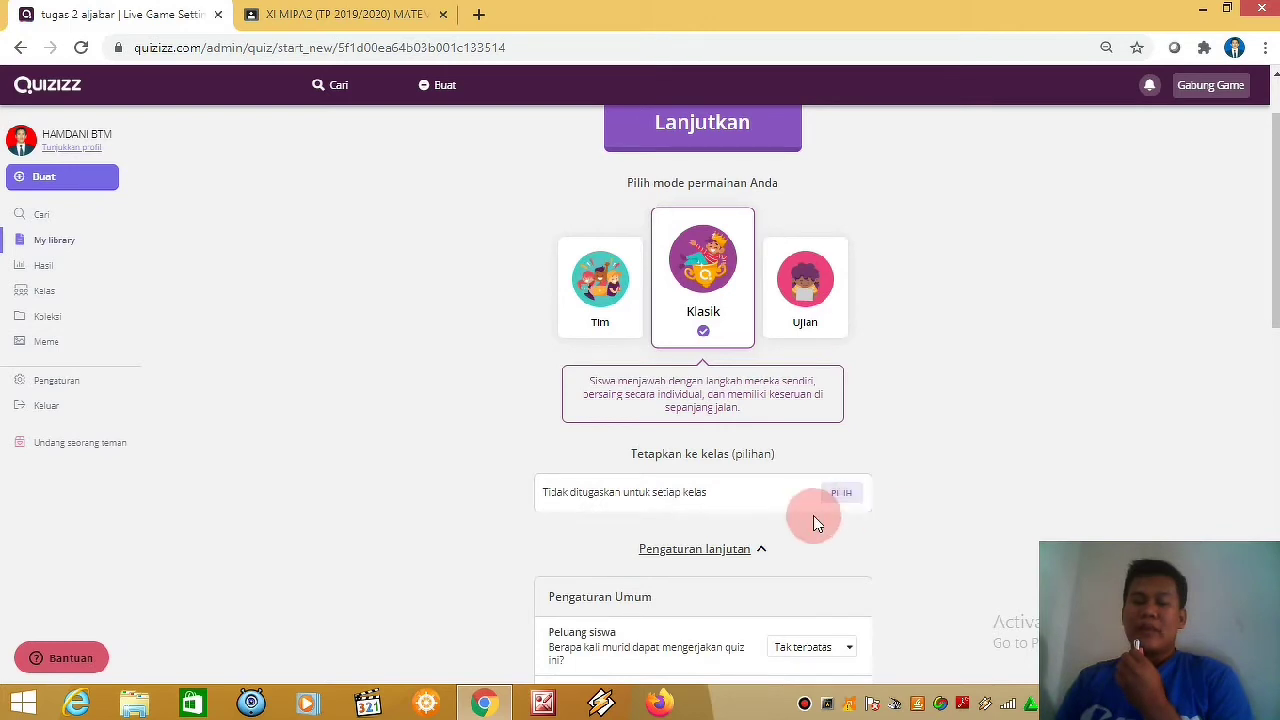
scroll(846, 552, "down", 2)
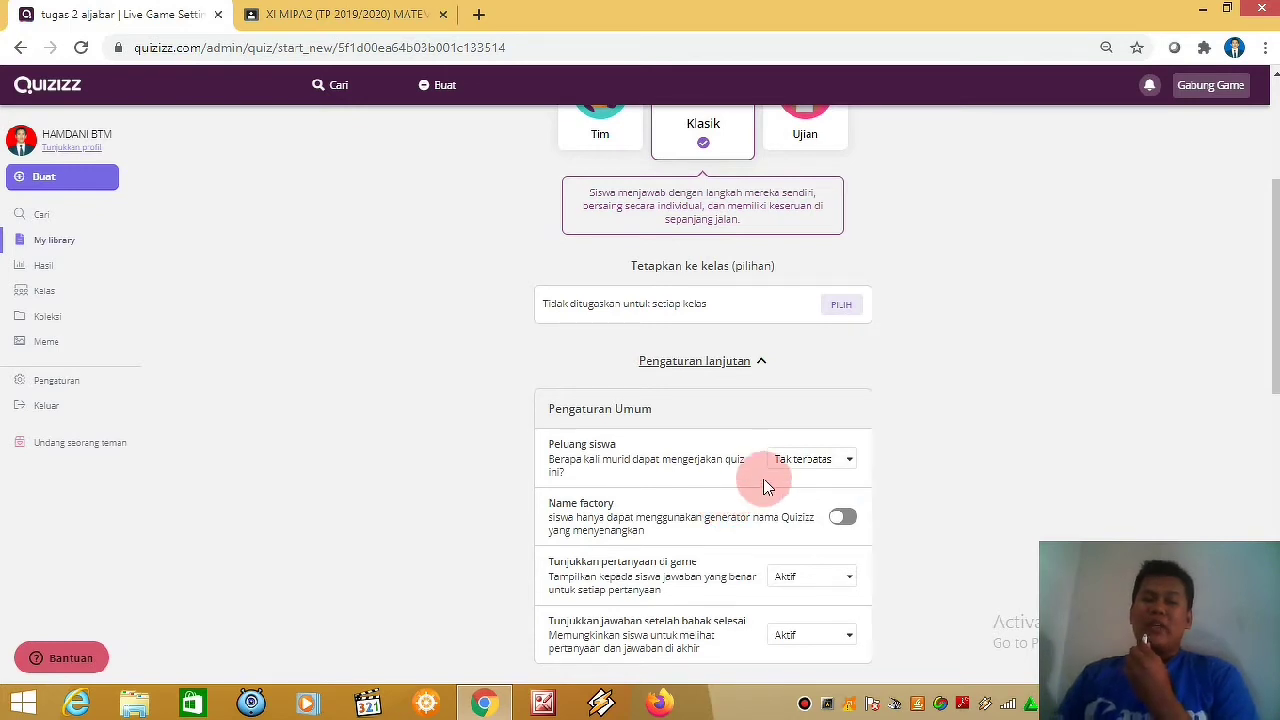
left_click(850, 468)
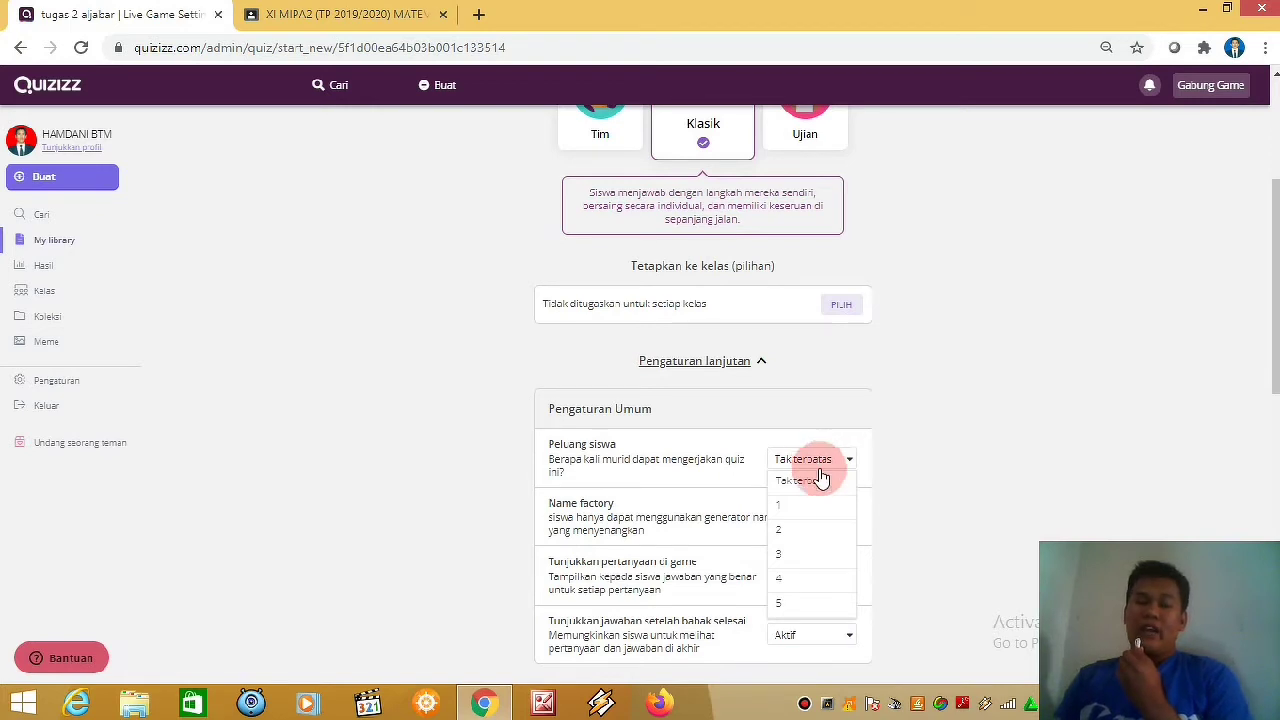
left_click(799, 537)
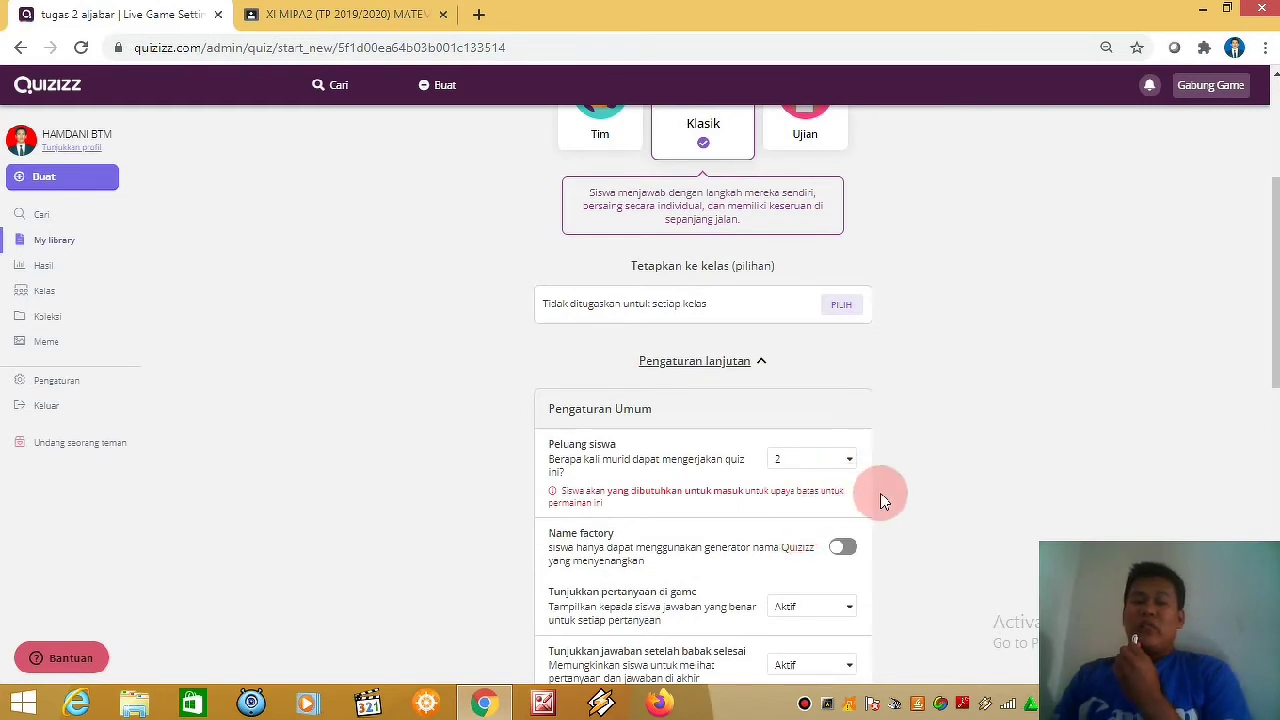
Review the remaining general and game settings offered for Klasik mode.
scroll(880, 500, "down", 2)
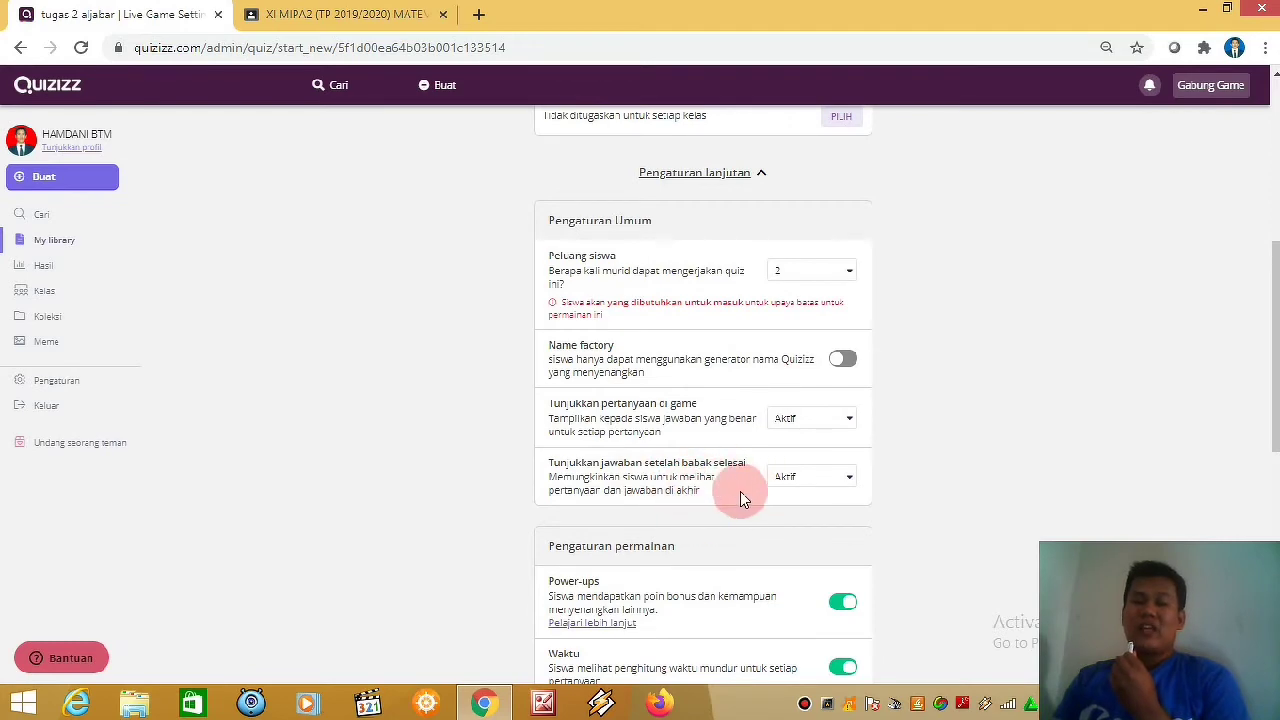
scroll(811, 508, "down", 1)
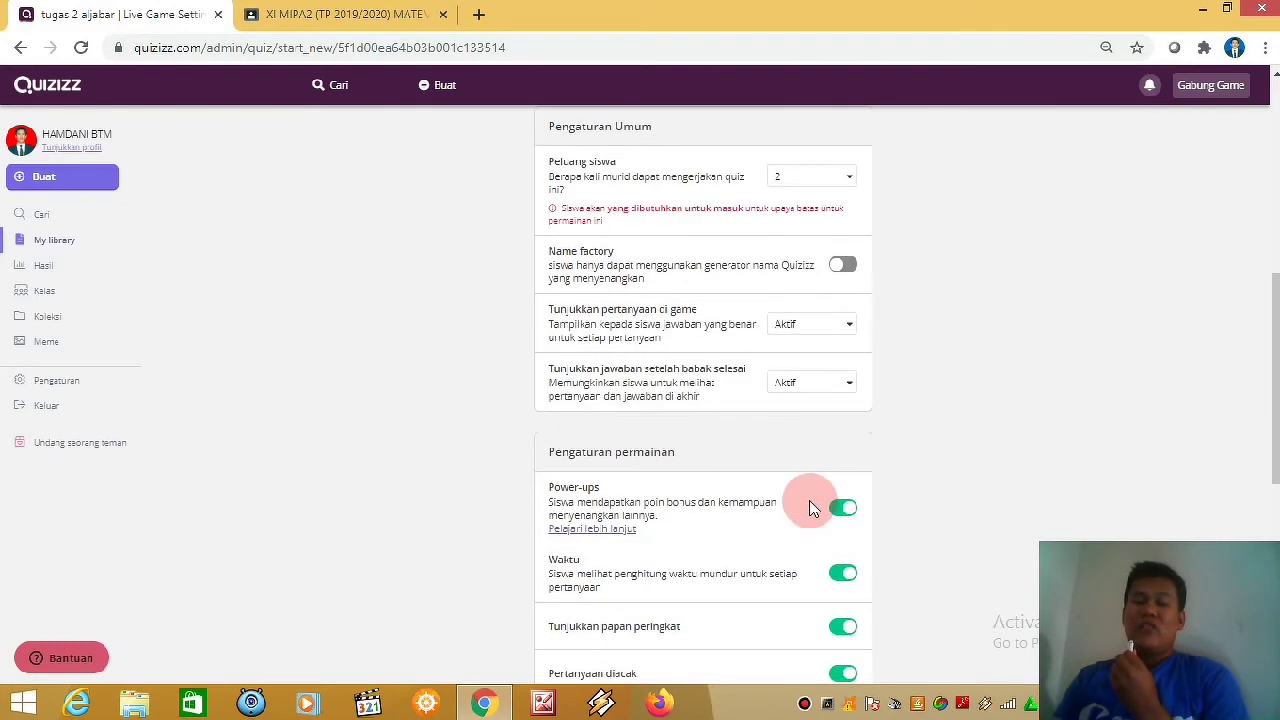
scroll(800, 552, "down", 5)
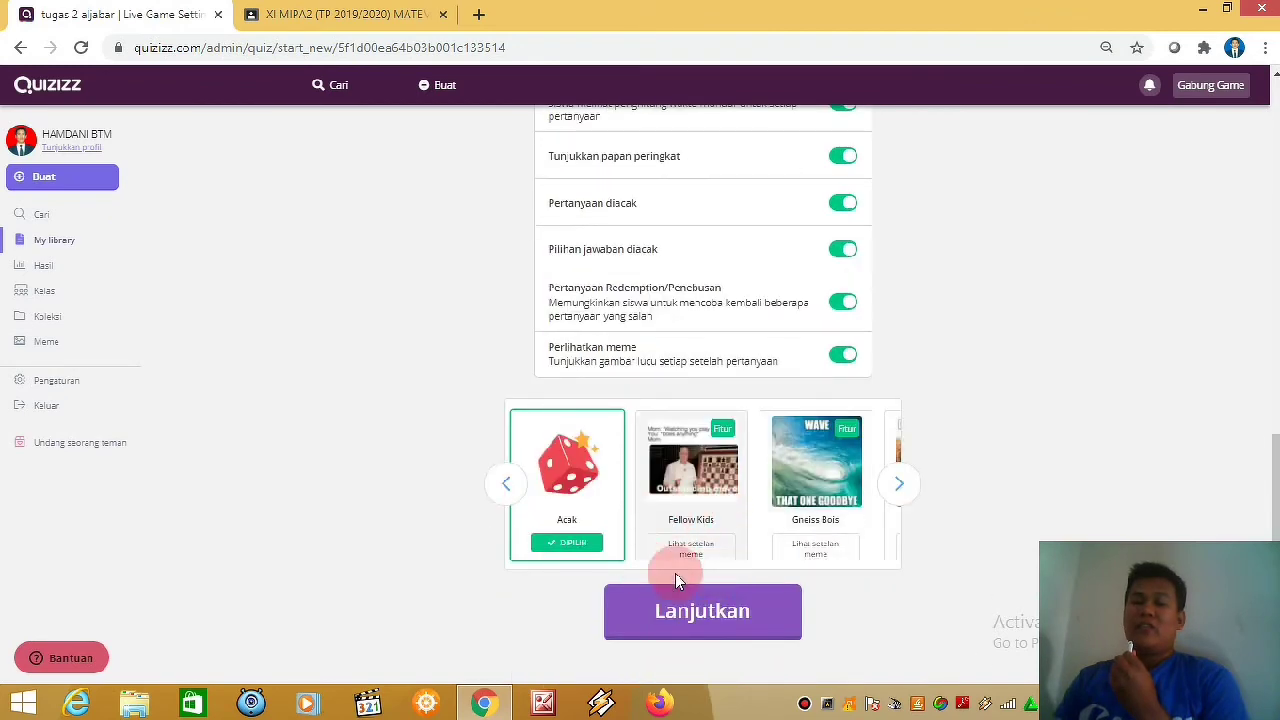
scroll(817, 440, "up", 6)
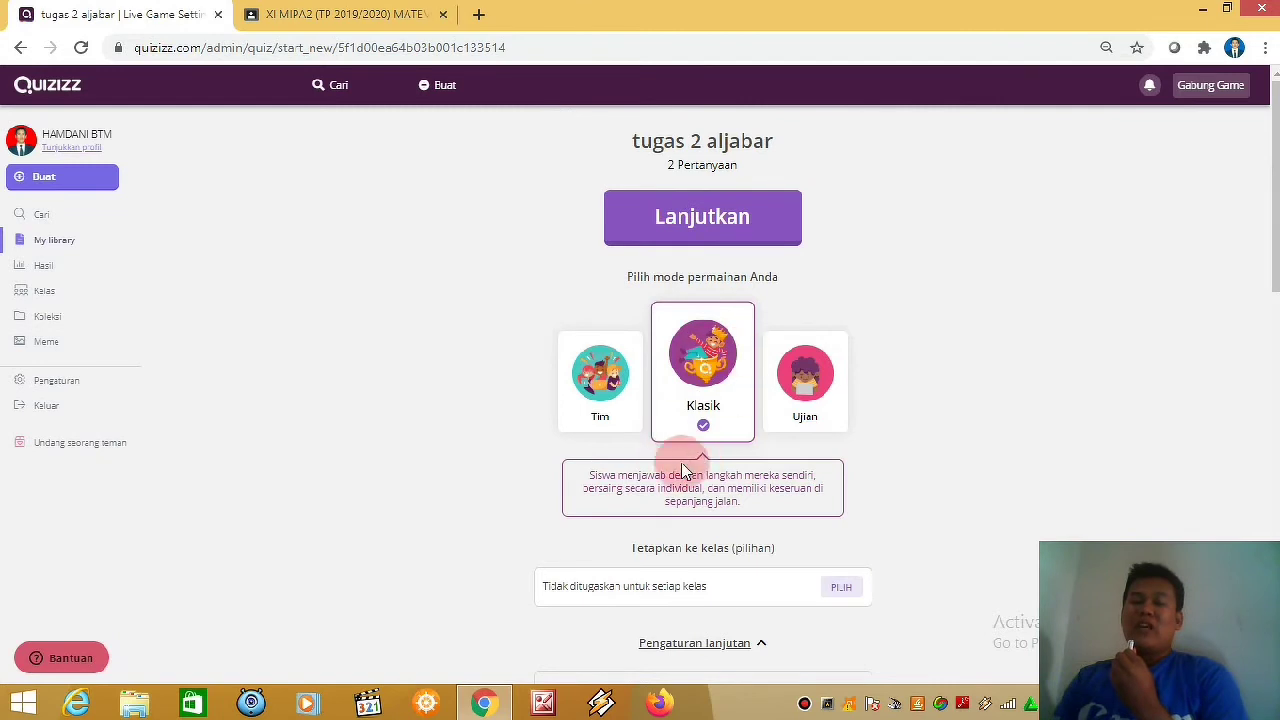
Switch the game mode to Ujian and review its attempt, answer display, timer and shuffling settings.
left_click(822, 420)
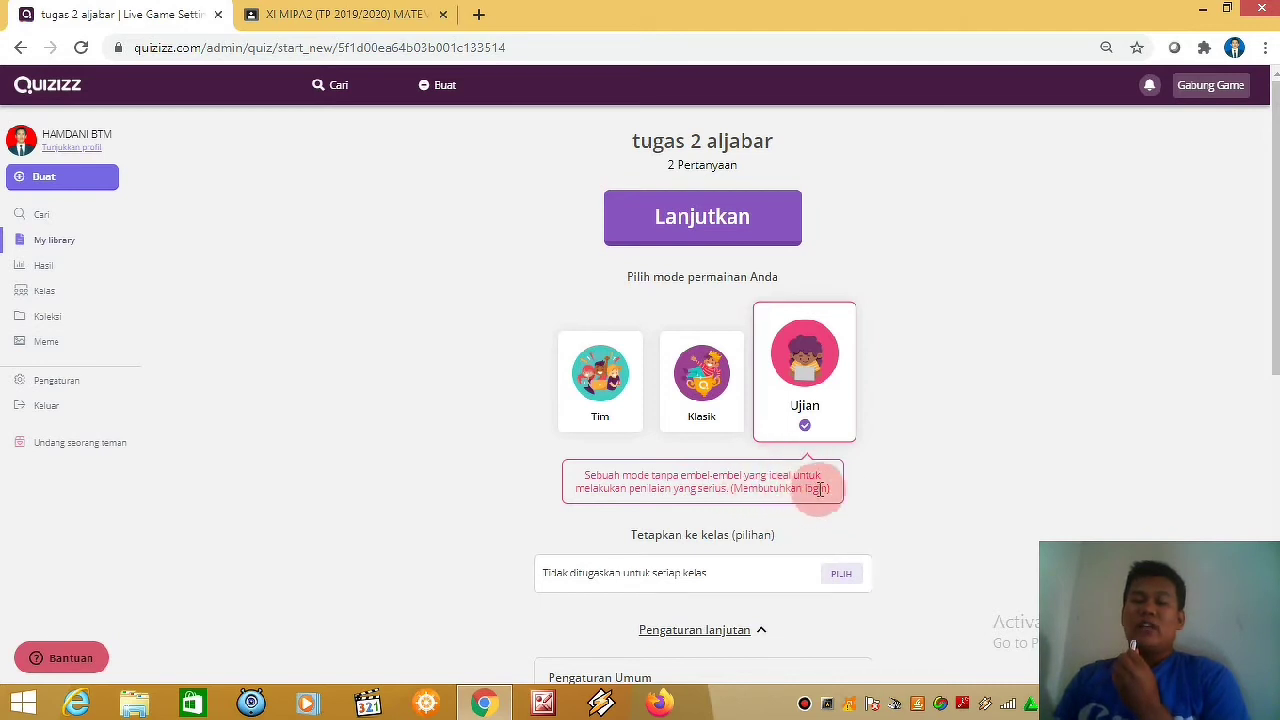
scroll(940, 537, "down", 2)
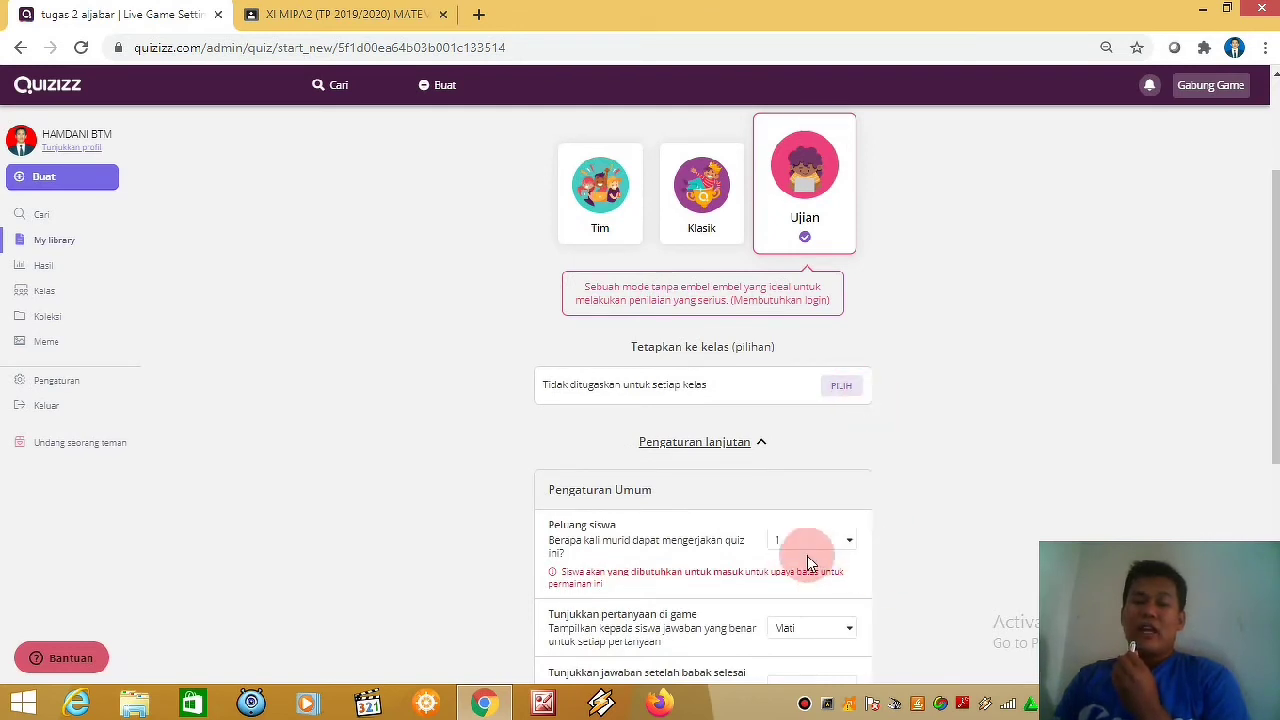
scroll(840, 606, "down", 4)
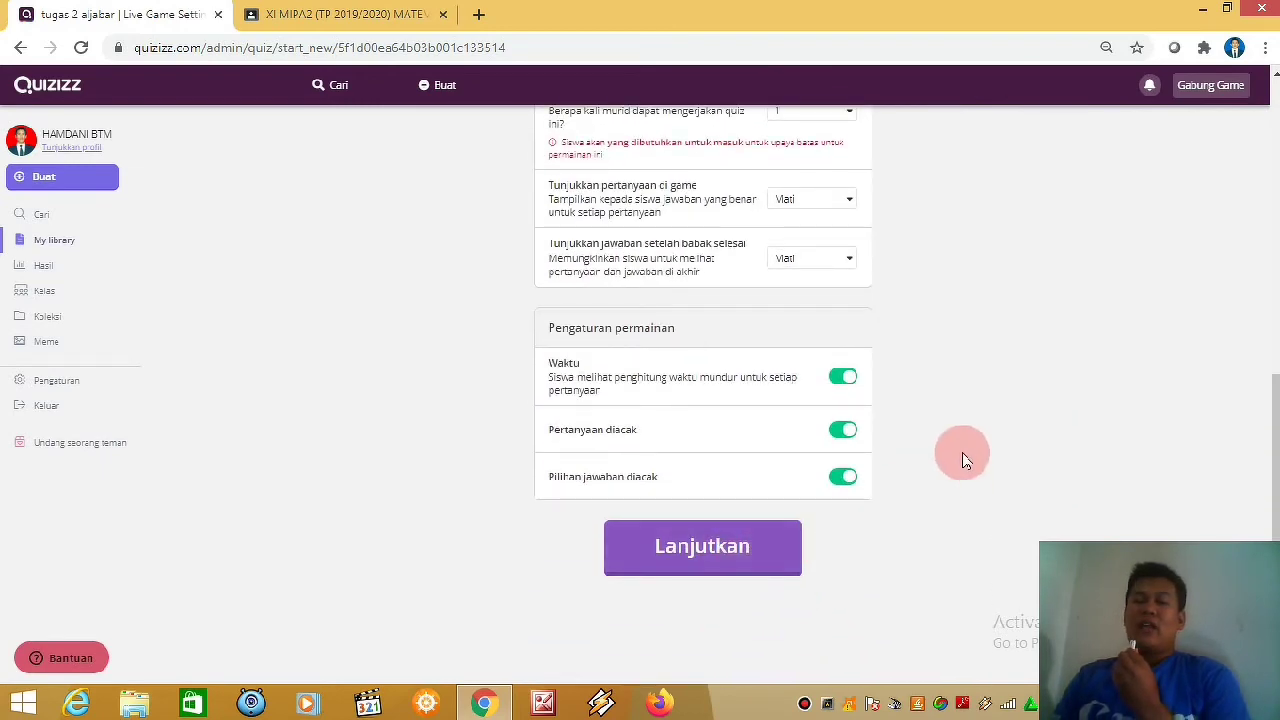
scroll(964, 427, "up", 6)
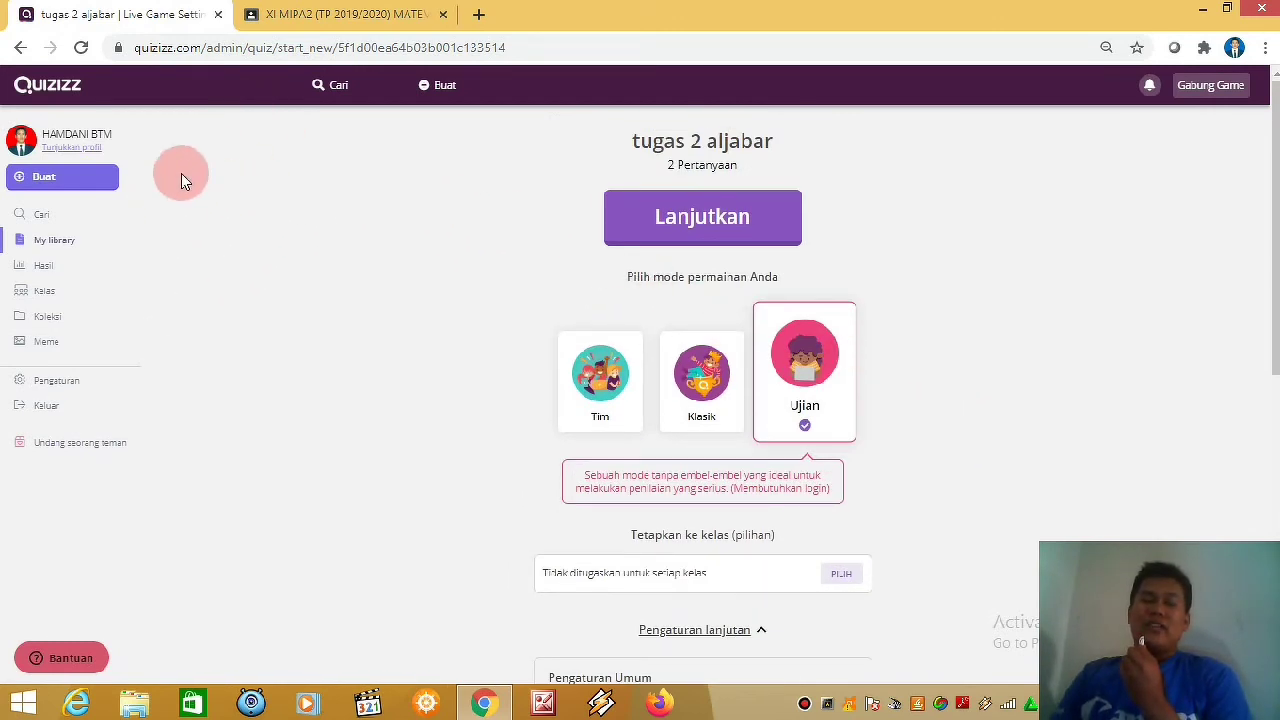
Return to the quiz page and open the homework (Jadikan PR) setup for the quiz.
left_click(21, 49)
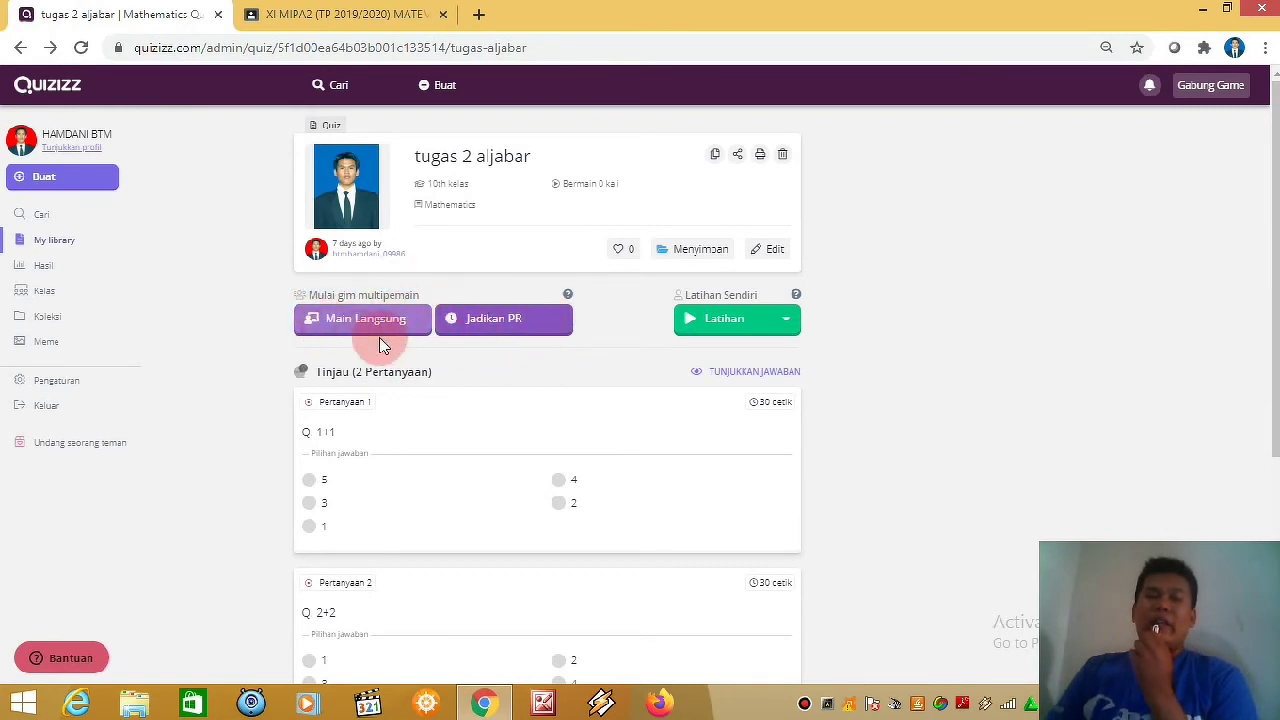
left_click(493, 330)
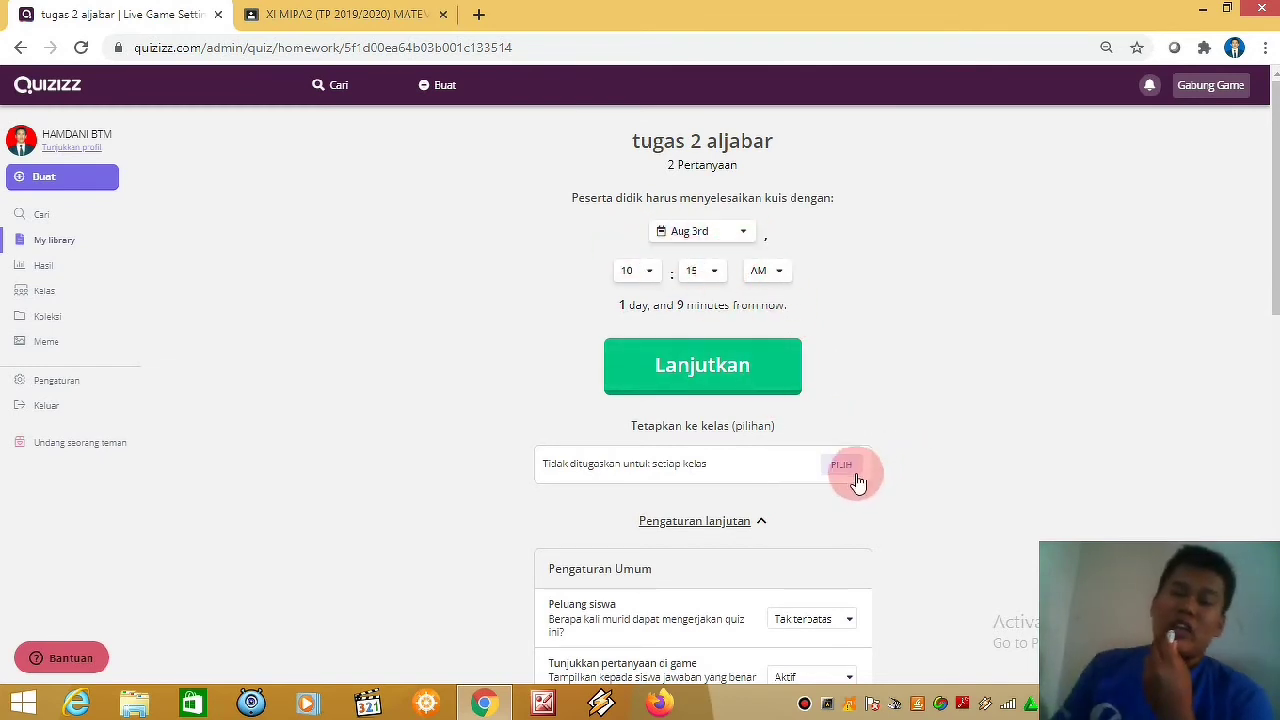
Look at the class selection offered for the homework and close it without choosing a class.
scroll(893, 442, "down", 1)
scroll(893, 442, "down", 2)
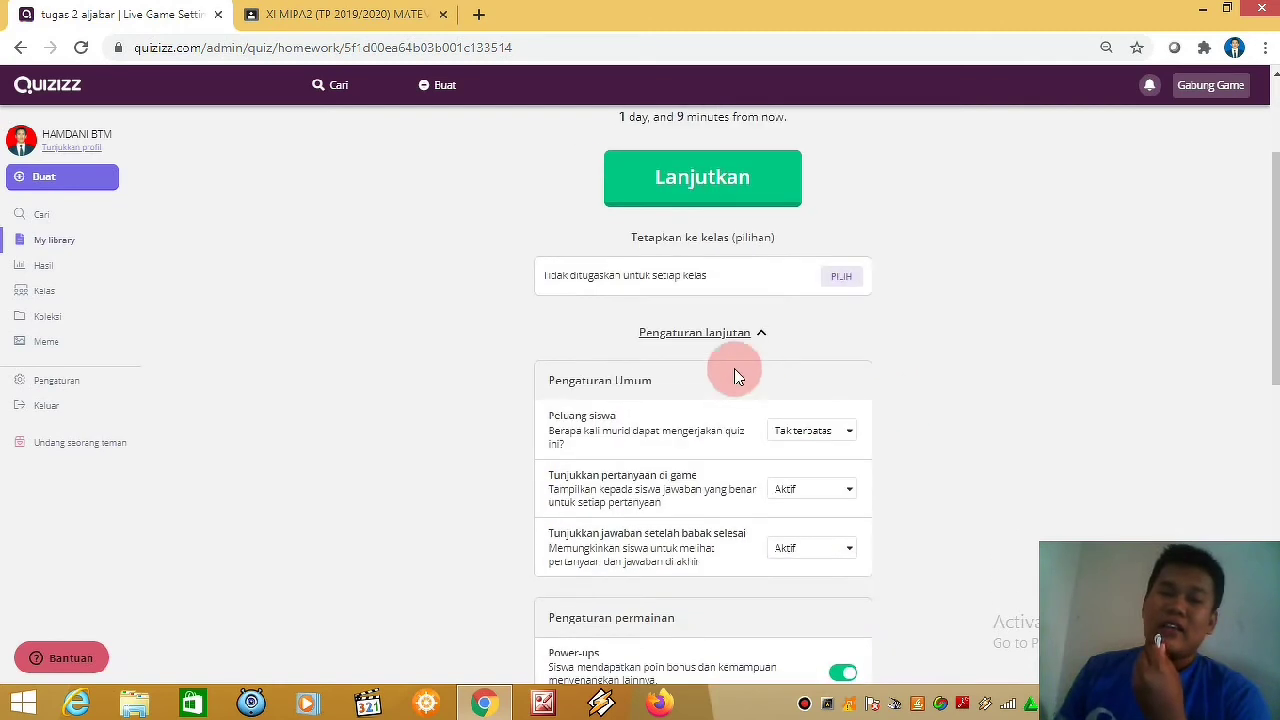
left_click(843, 281)
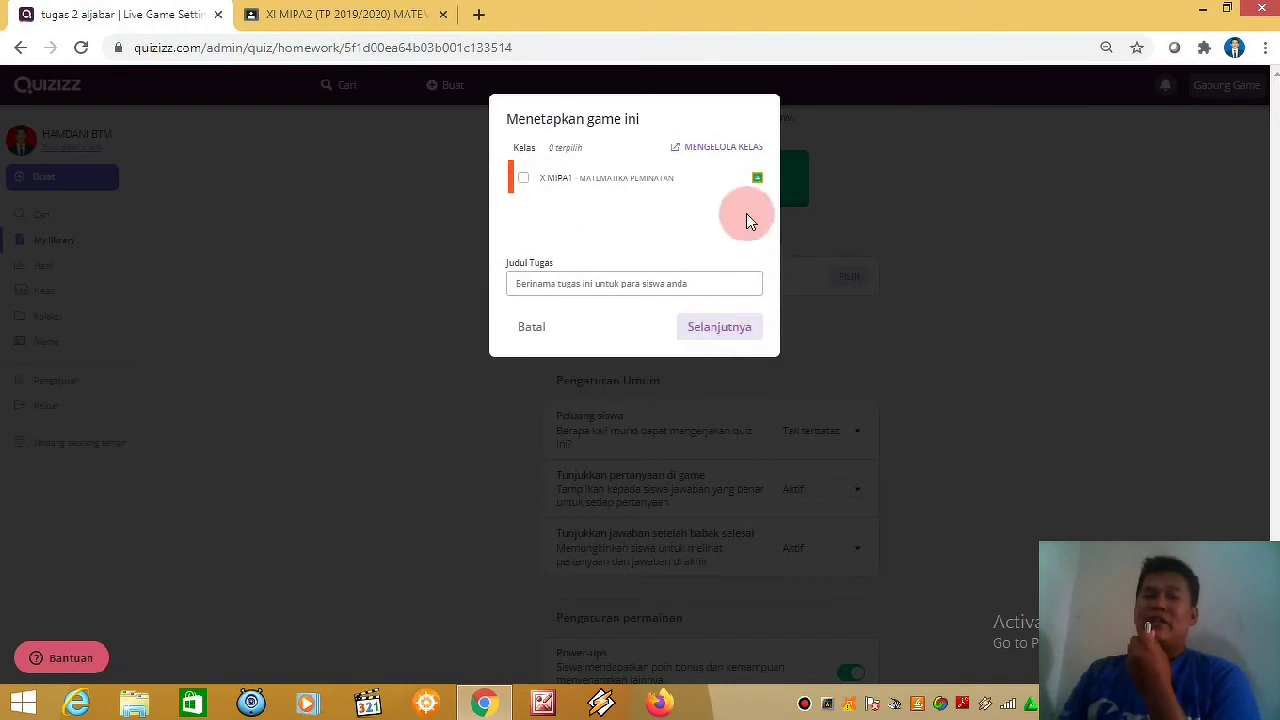
left_click(533, 328)
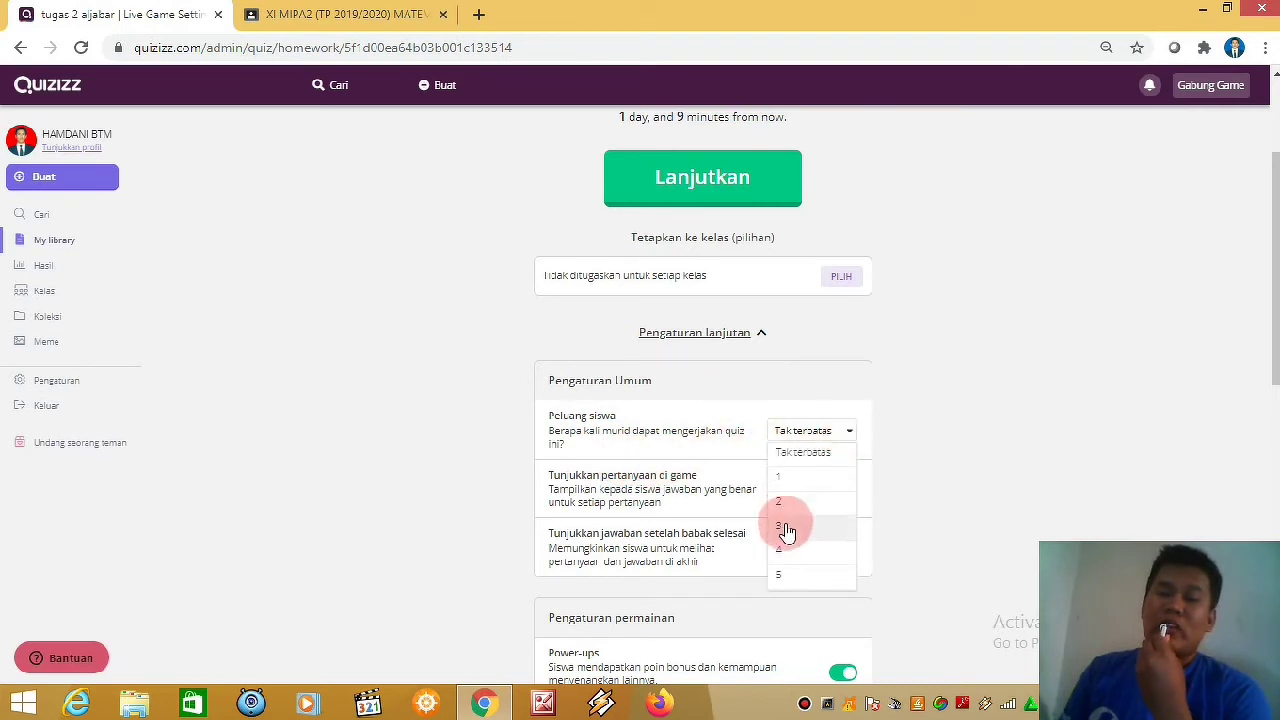
Set Peluang siswa to 2 and both answer display settings, during the game and after the round, to Mati.
left_click(781, 505)
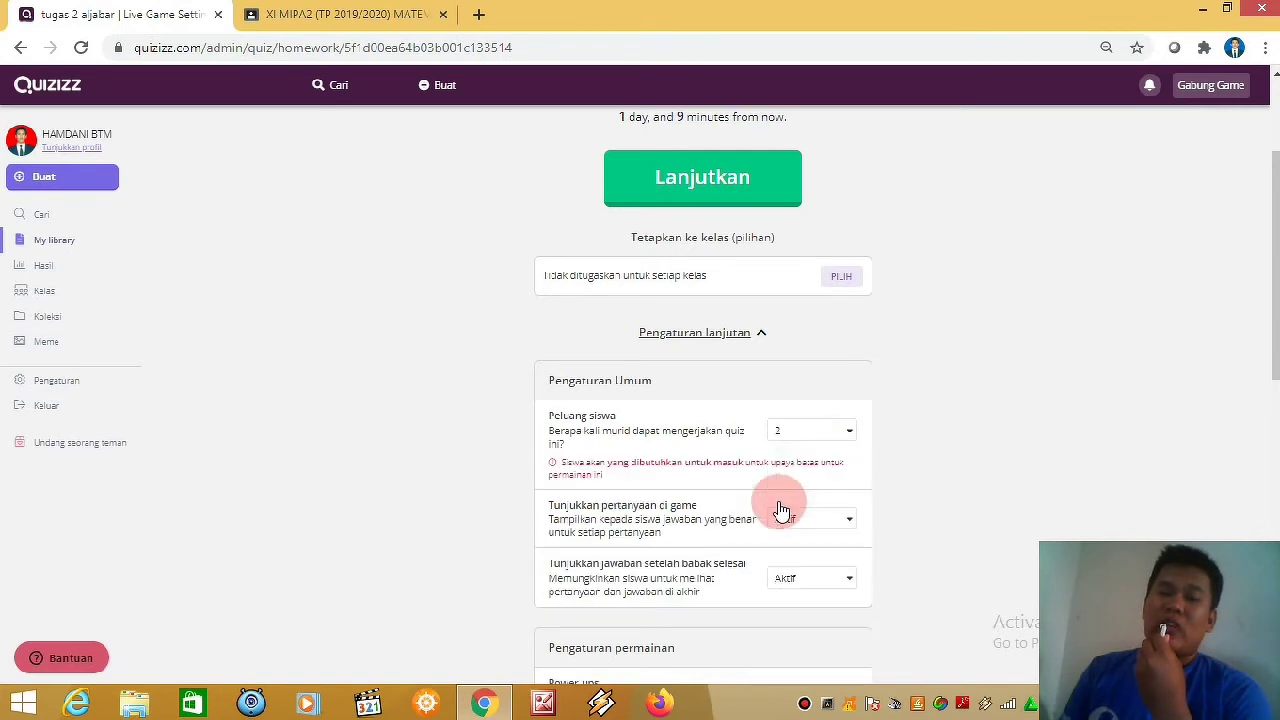
scroll(877, 466, "down", 1)
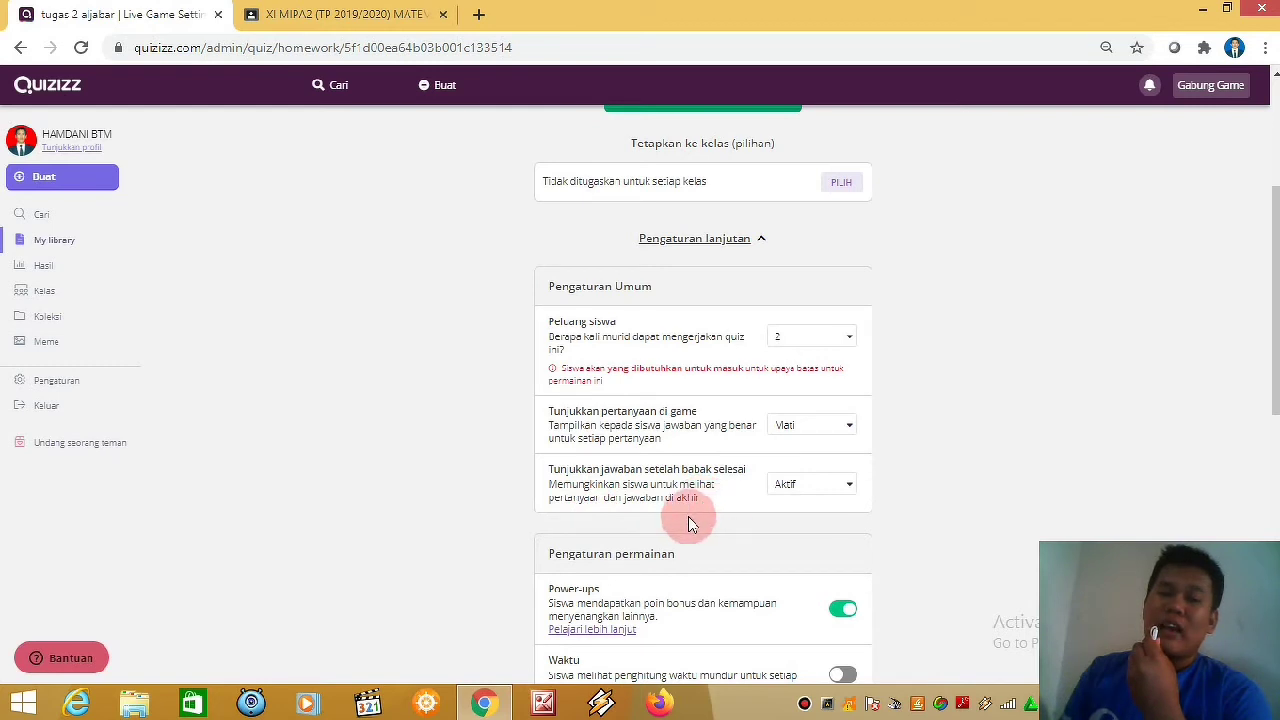
left_click(853, 493)
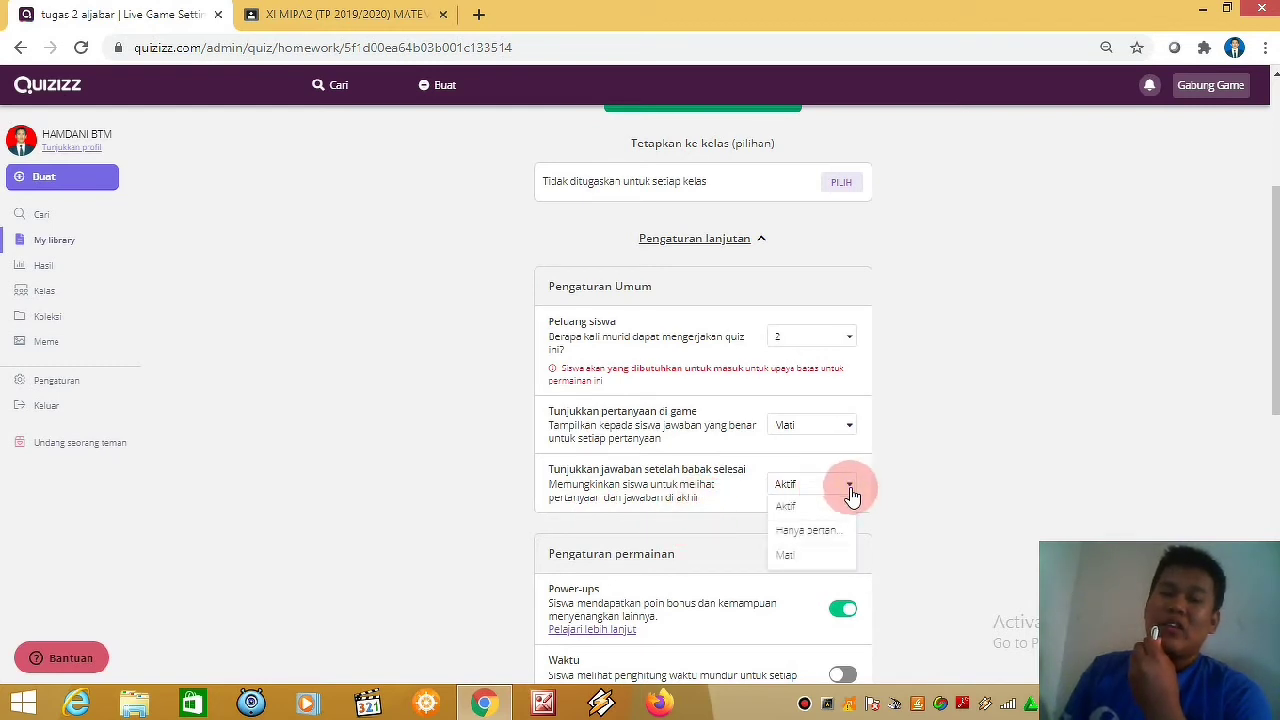
left_click(790, 556)
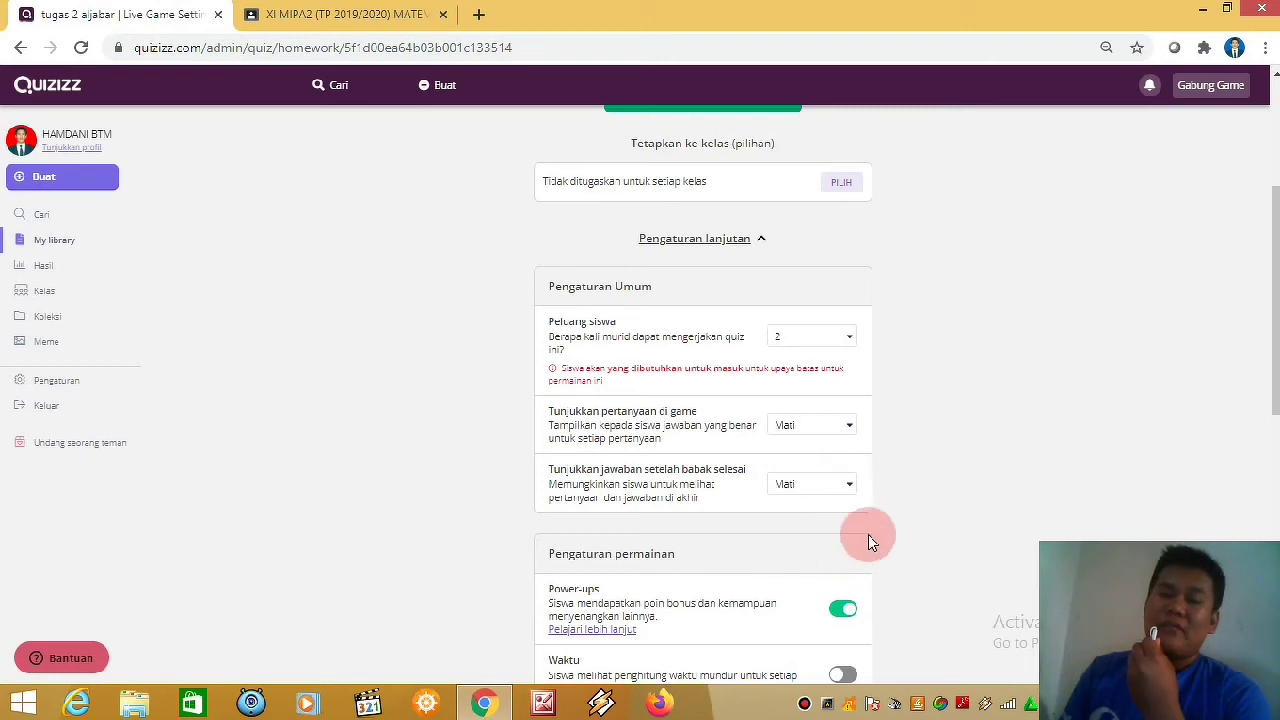
Turn on the Waktu countdown for each question and check the remaining homework game settings.
scroll(901, 514, "down", 2)
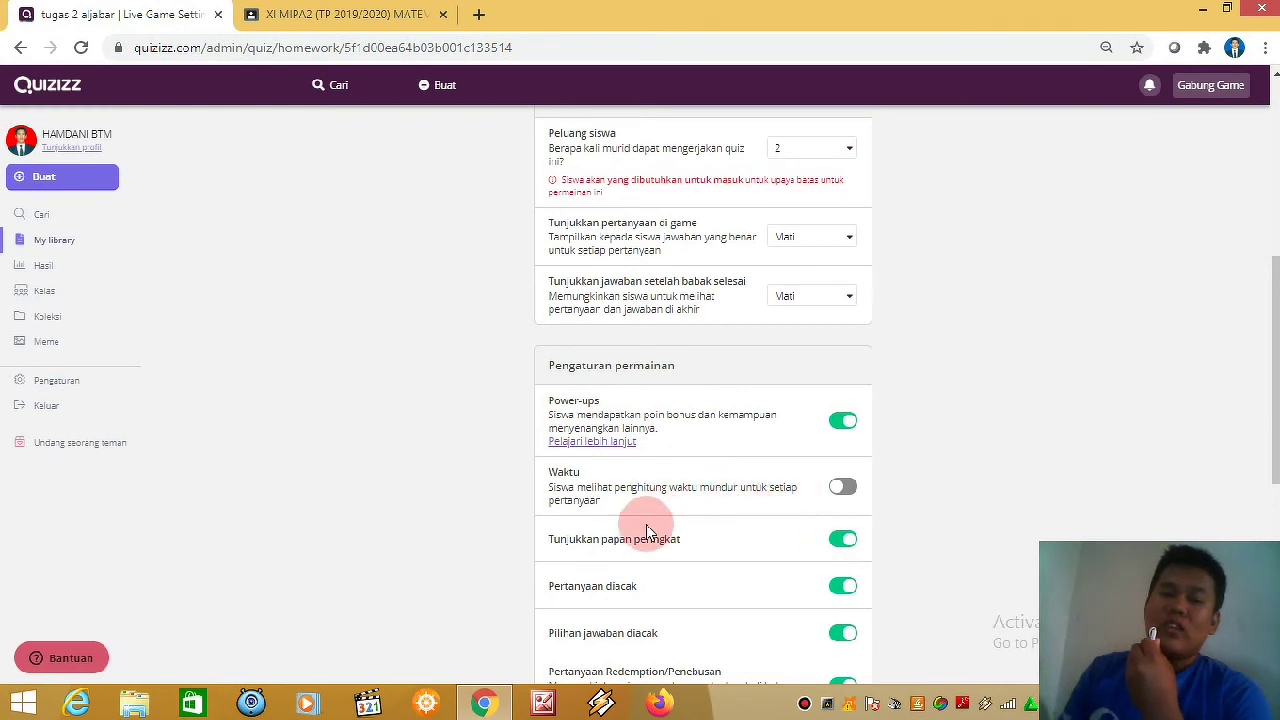
left_click(845, 488)
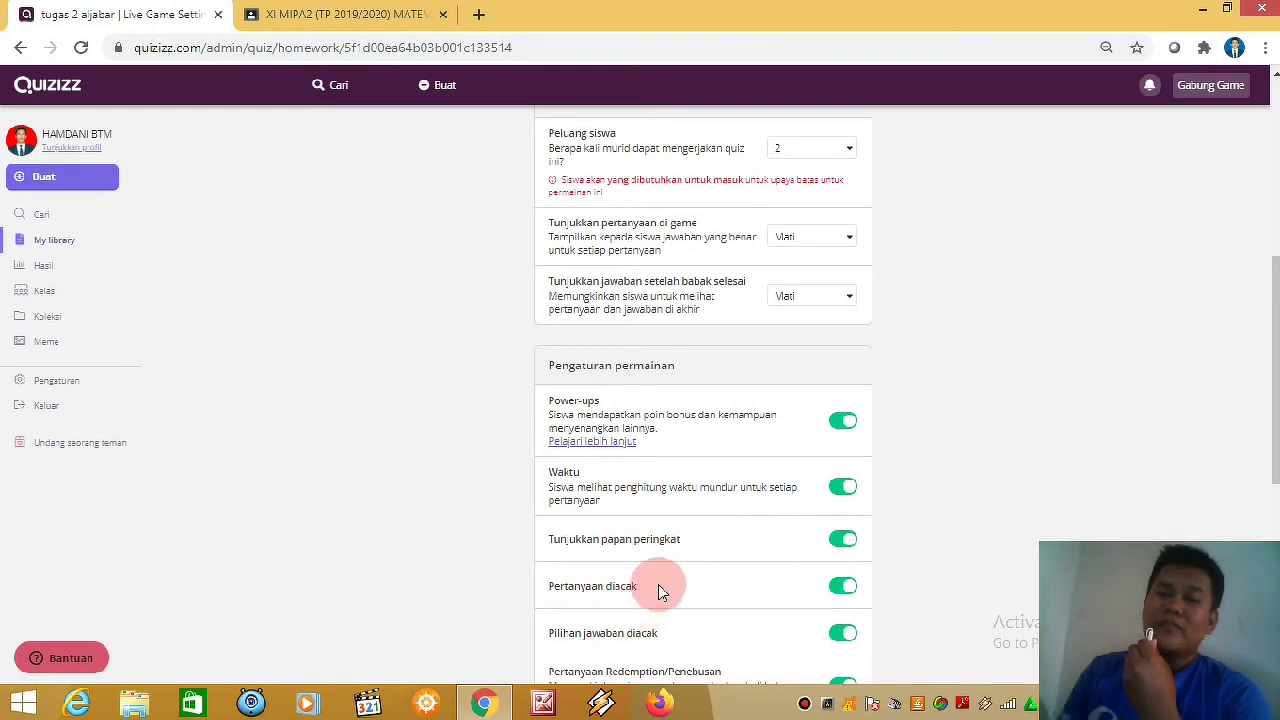
scroll(660, 582, "down", 1)
scroll(675, 560, "down", 1)
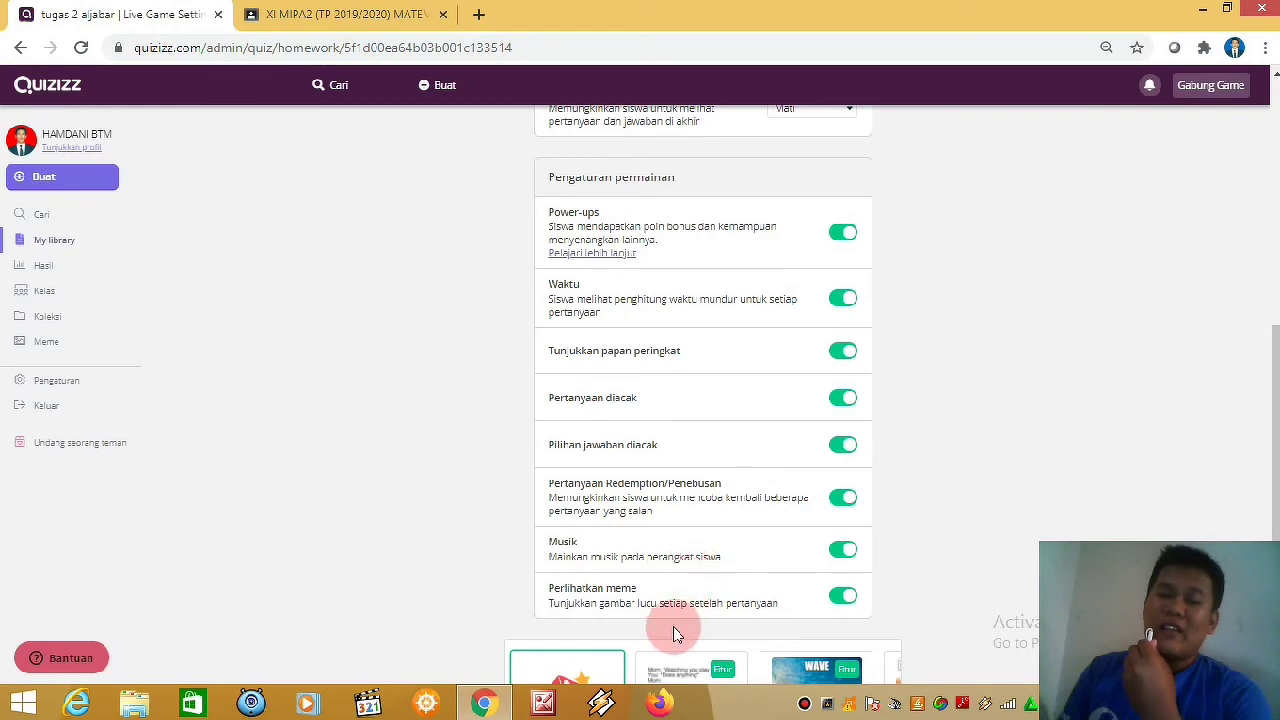
scroll(697, 618, "down", 1)
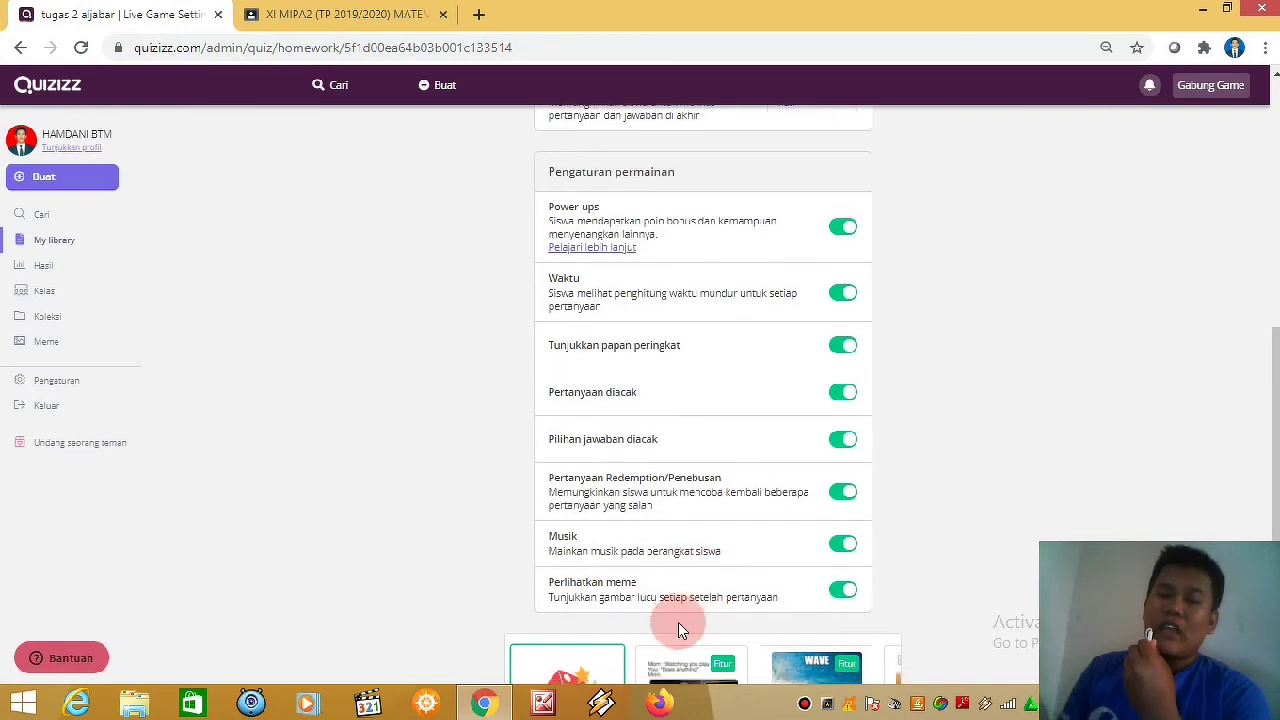
Choose class X MIPA1 - Matematika Peminatan as the class that receives the homework, leaving the assignment title blank.
scroll(690, 612, "up", 2)
scroll(740, 504, "up", 8)
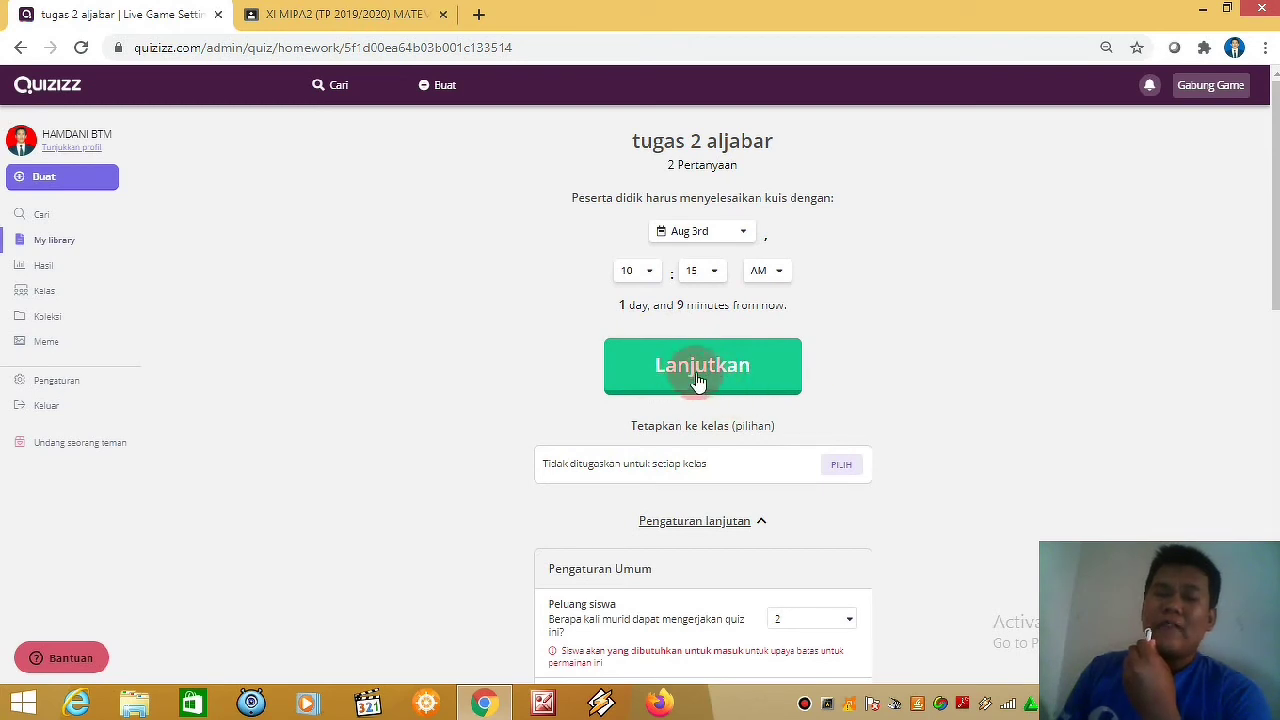
left_click(842, 472)
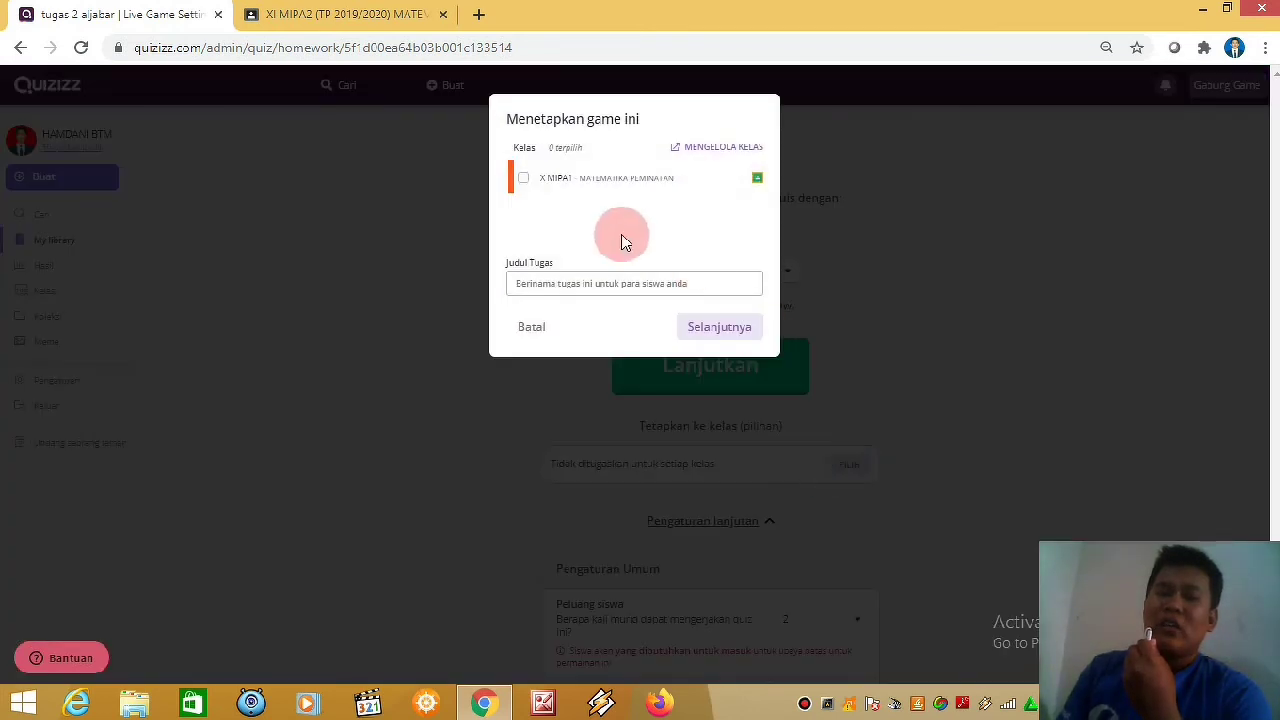
left_click(526, 187)
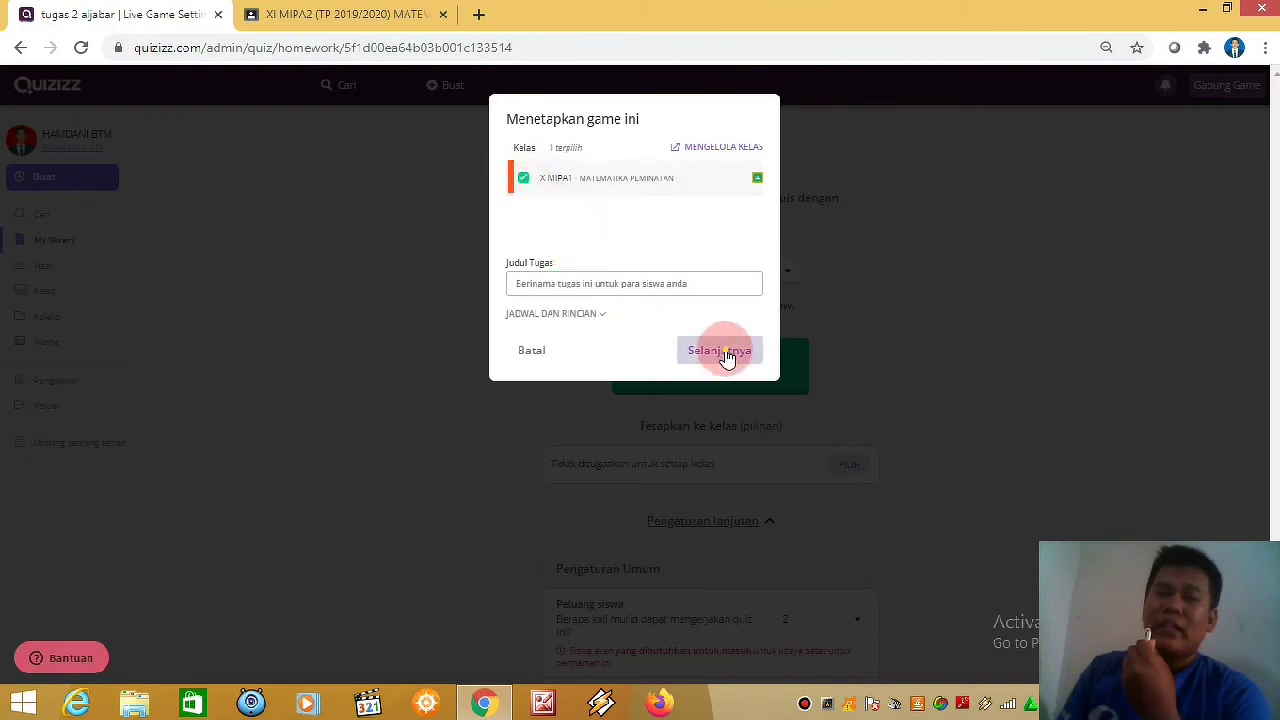
left_click(725, 352)
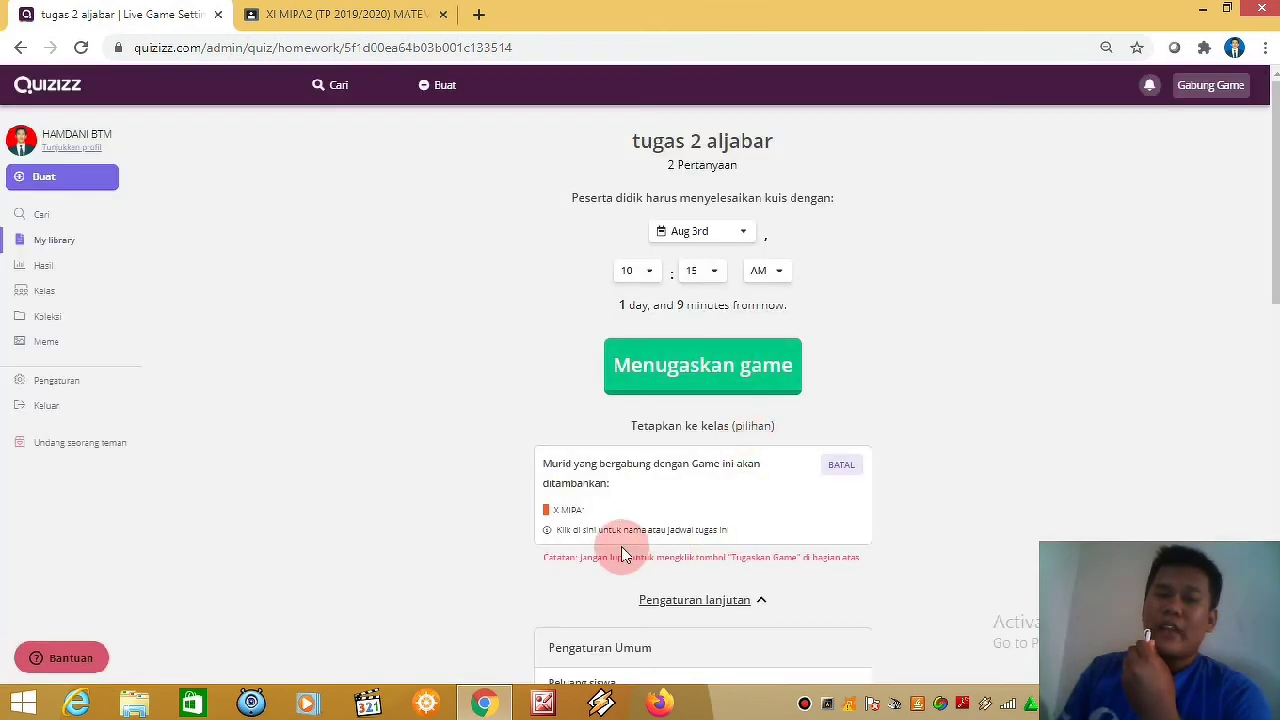
Assign the homework game to the chosen class and generate a game code for joining.
left_click(735, 360)
scroll(843, 523, "down", 4)
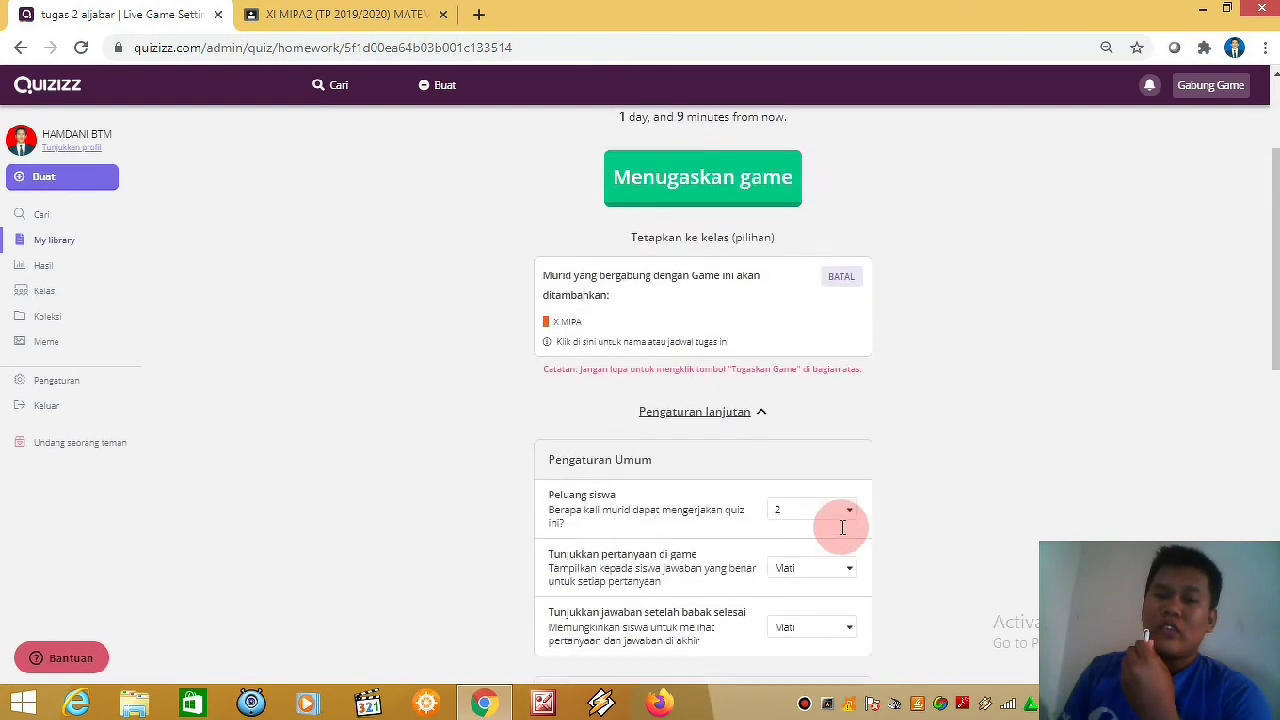
scroll(840, 530, "down", 5)
scroll(837, 530, "up", 8)
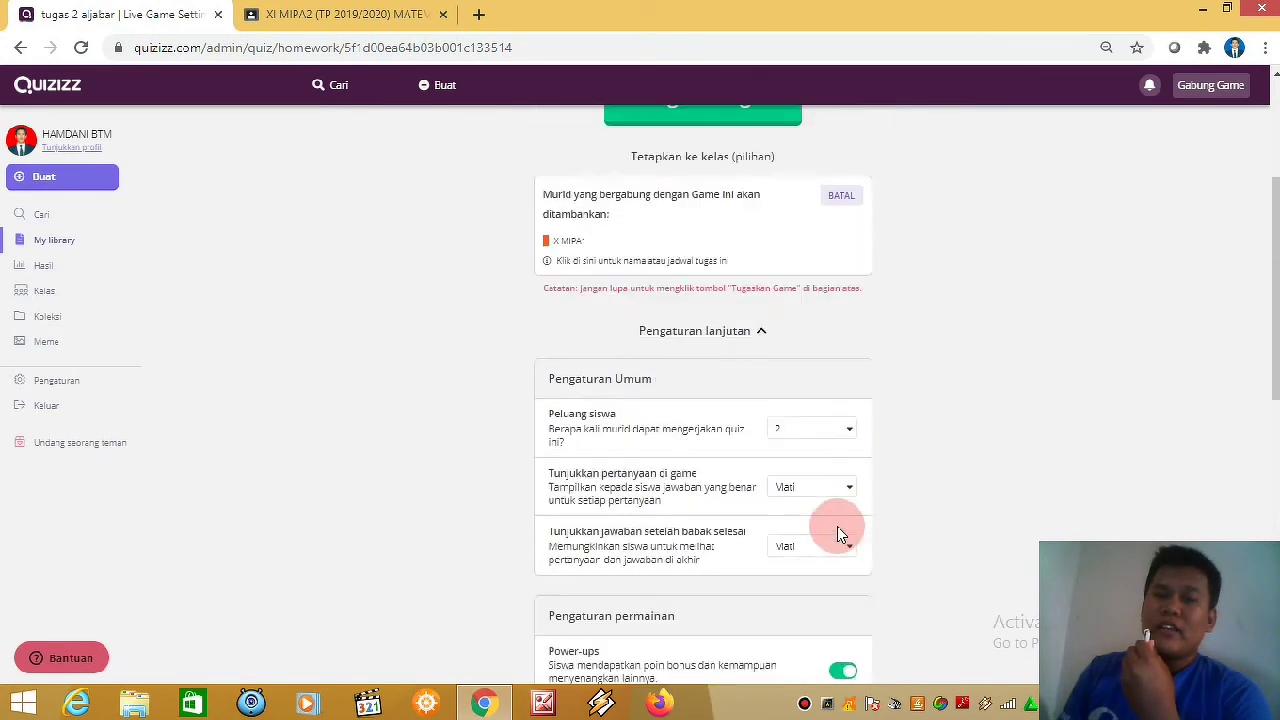
scroll(745, 375, "up", 2)
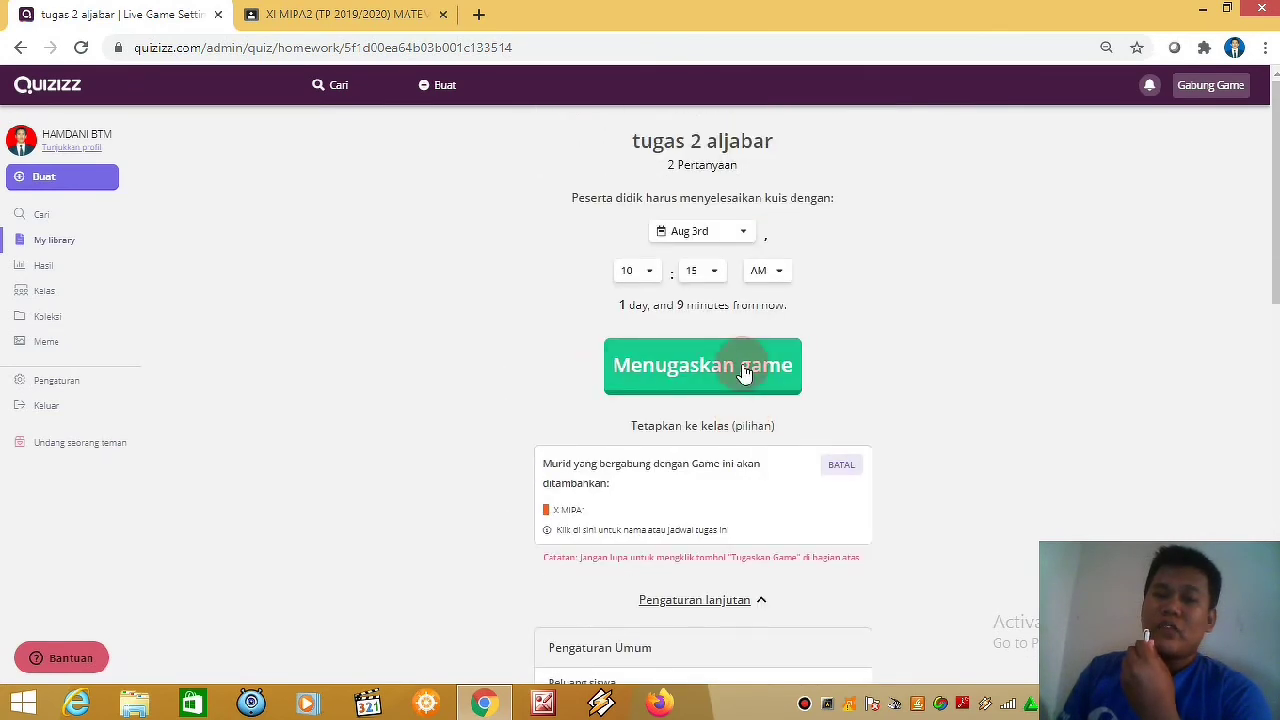
left_click(743, 372)
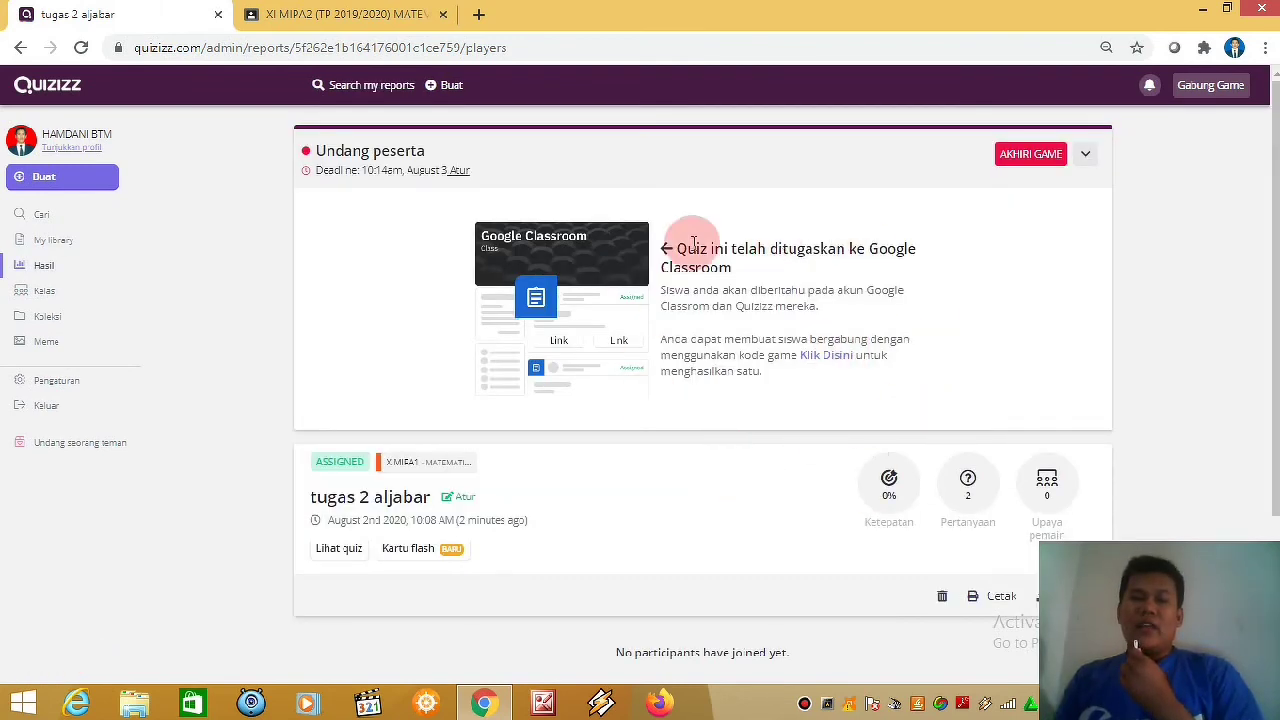
left_click(826, 356)
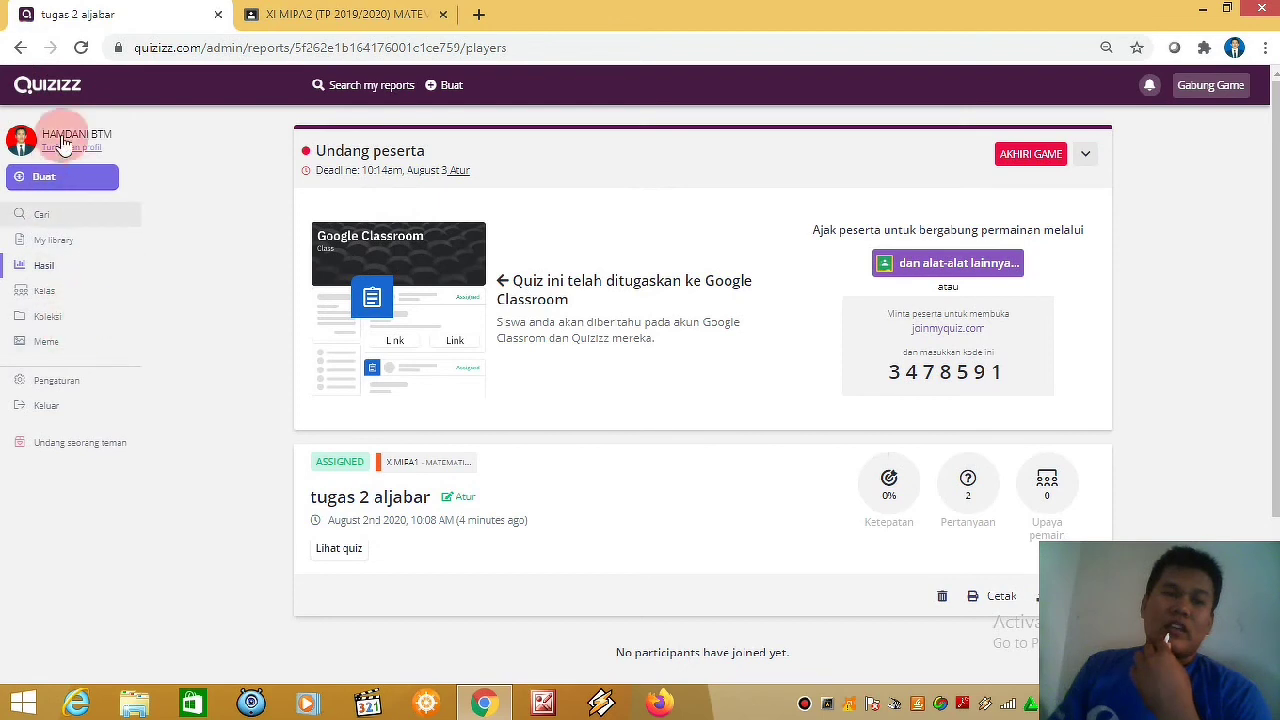
Return to the quiz page, open the live game (Main Langsung) setup and review its Klasik mode settings.
left_click(20, 48)
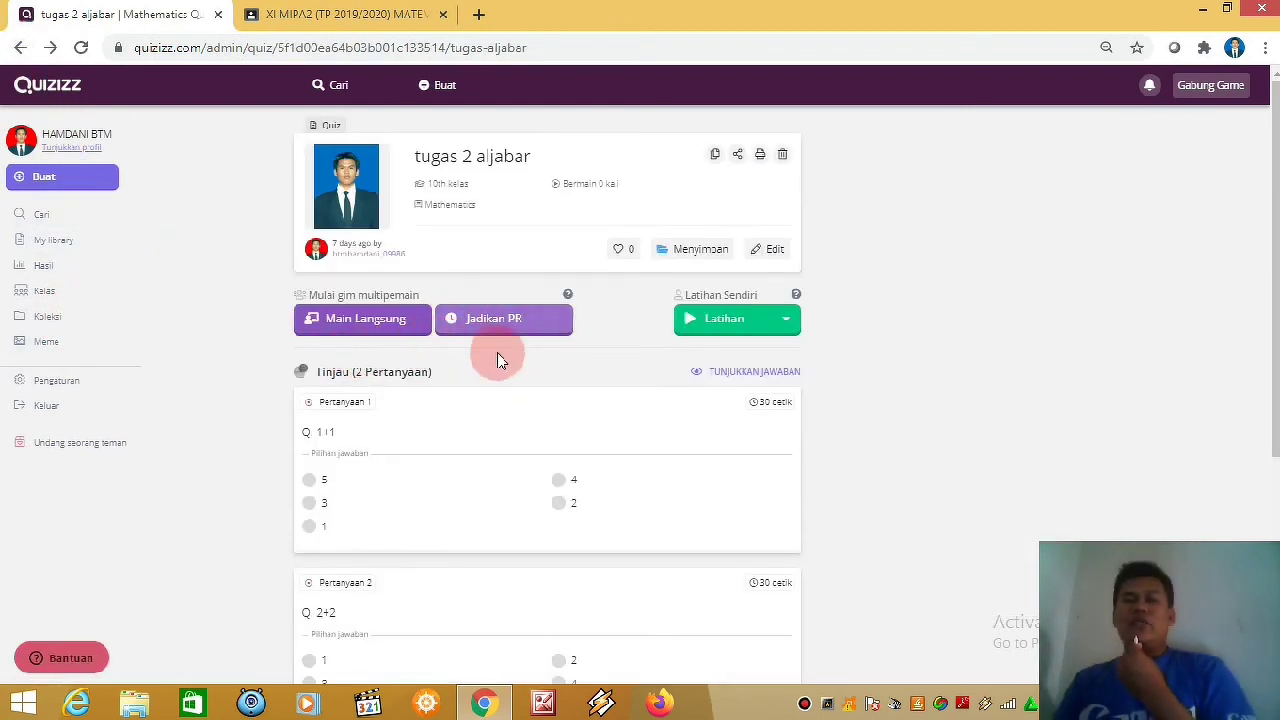
left_click(365, 320)
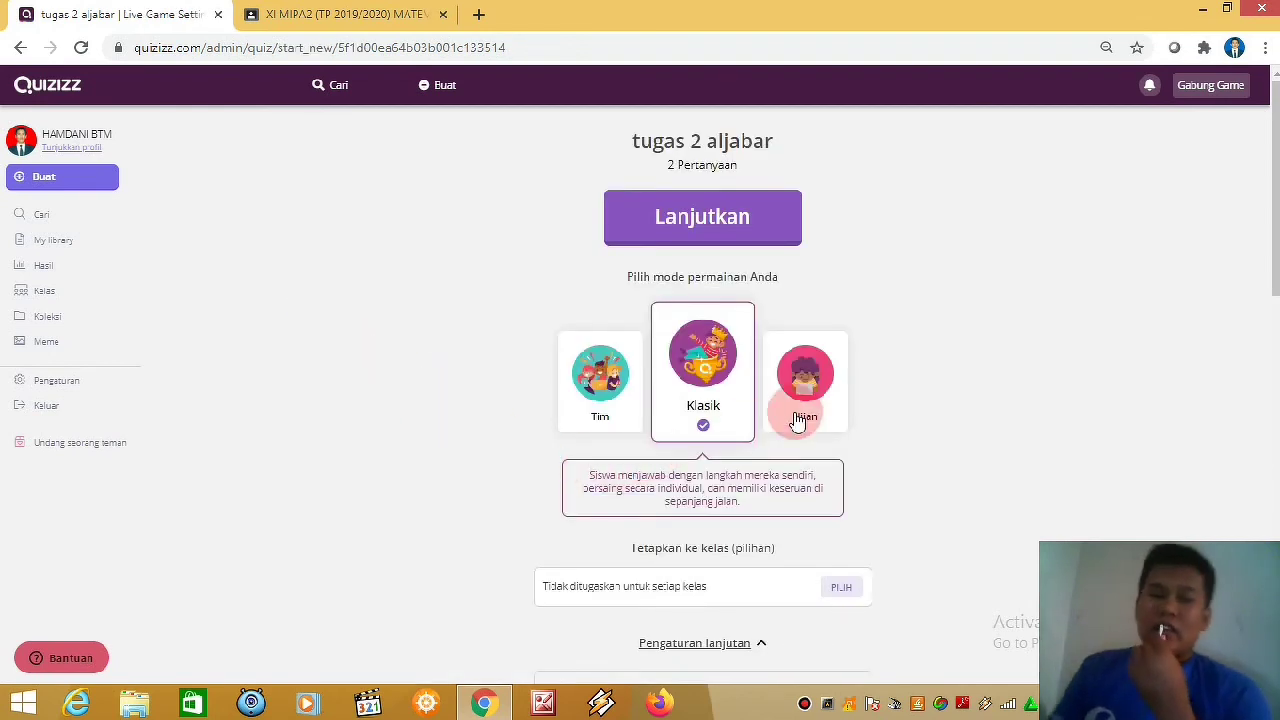
scroll(758, 430, "down", 2)
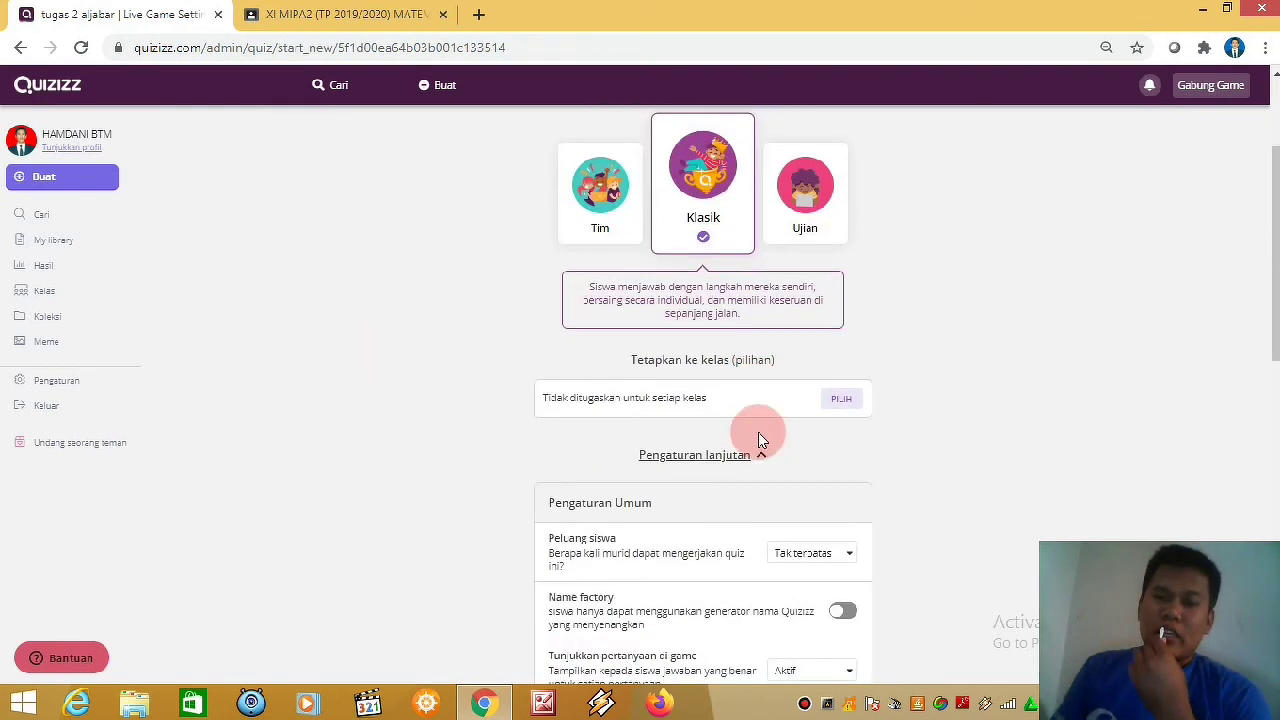
scroll(753, 431, "up", 2)
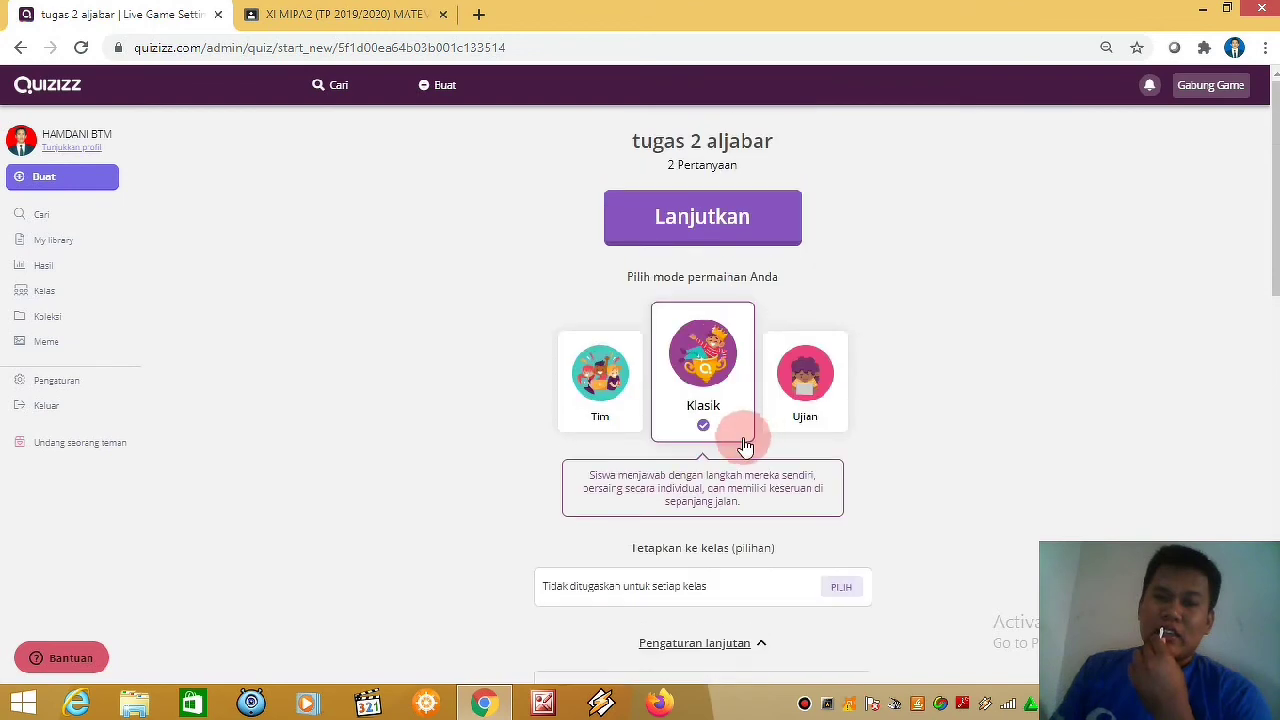
scroll(745, 435, "down", 3)
scroll(738, 445, "down", 3)
scroll(733, 445, "up", 6)
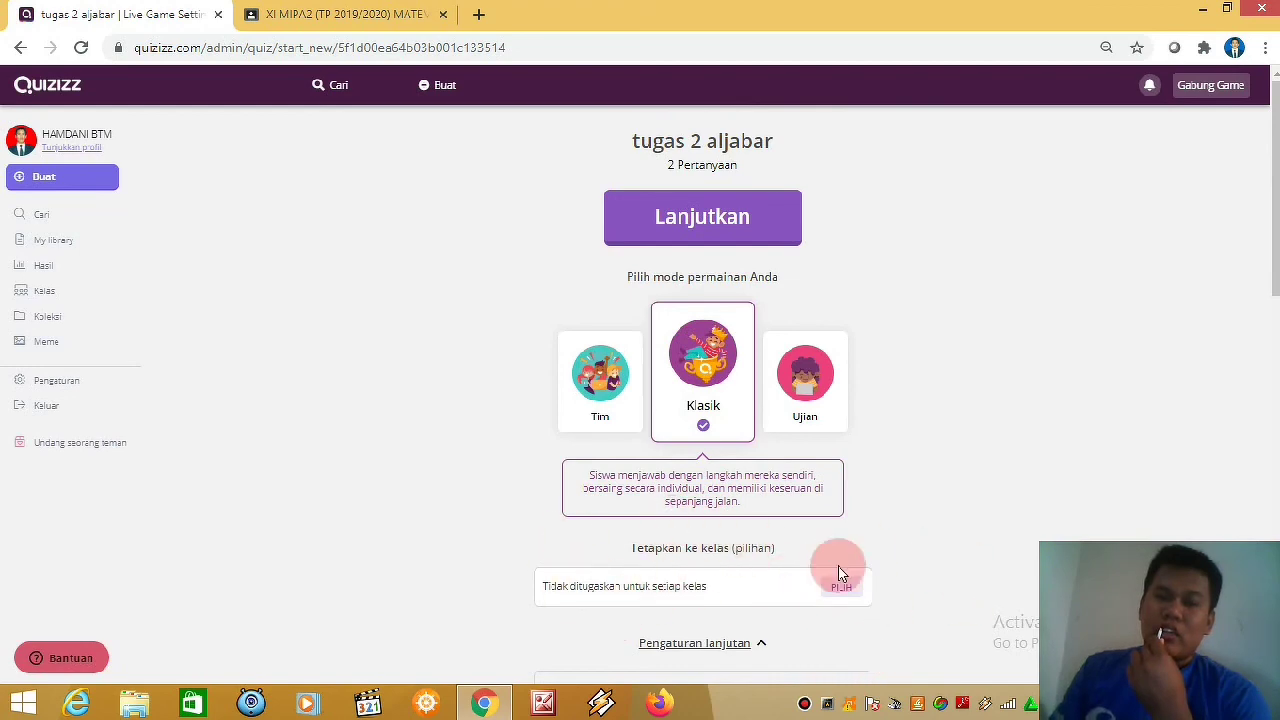
scroll(770, 520, "down", 3)
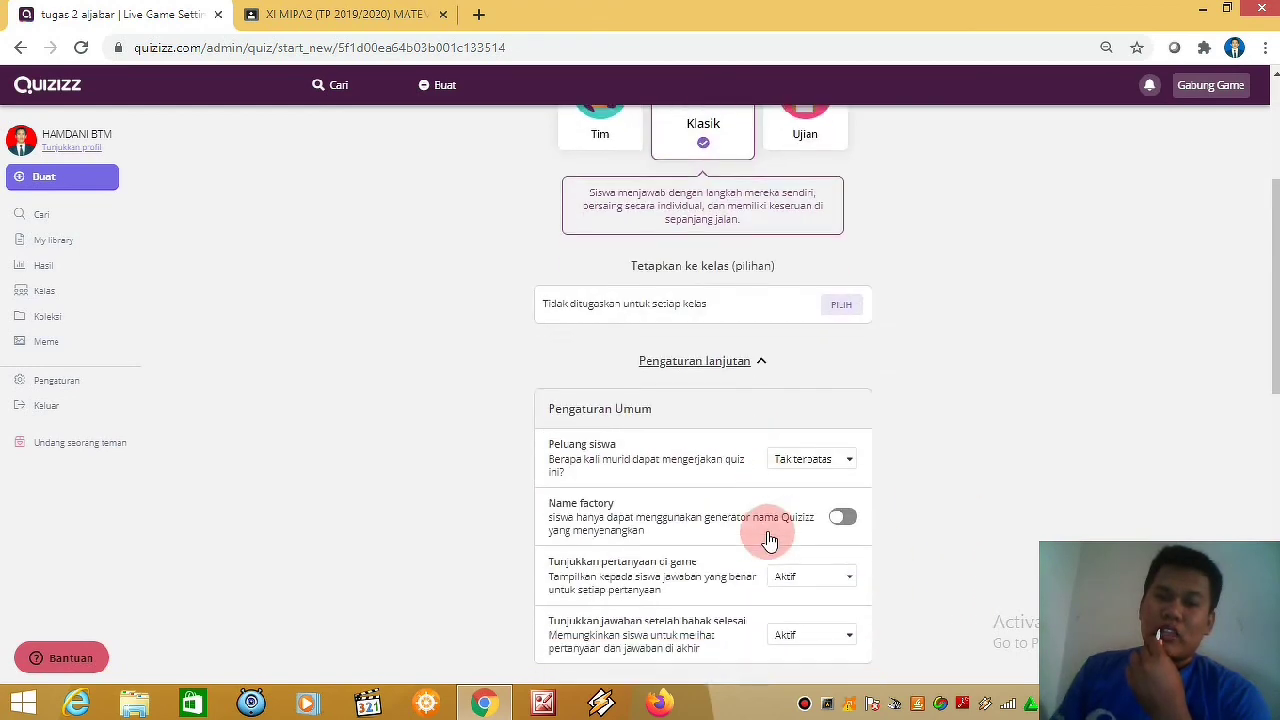
scroll(766, 537, "down", 3)
scroll(760, 532, "down", 4)
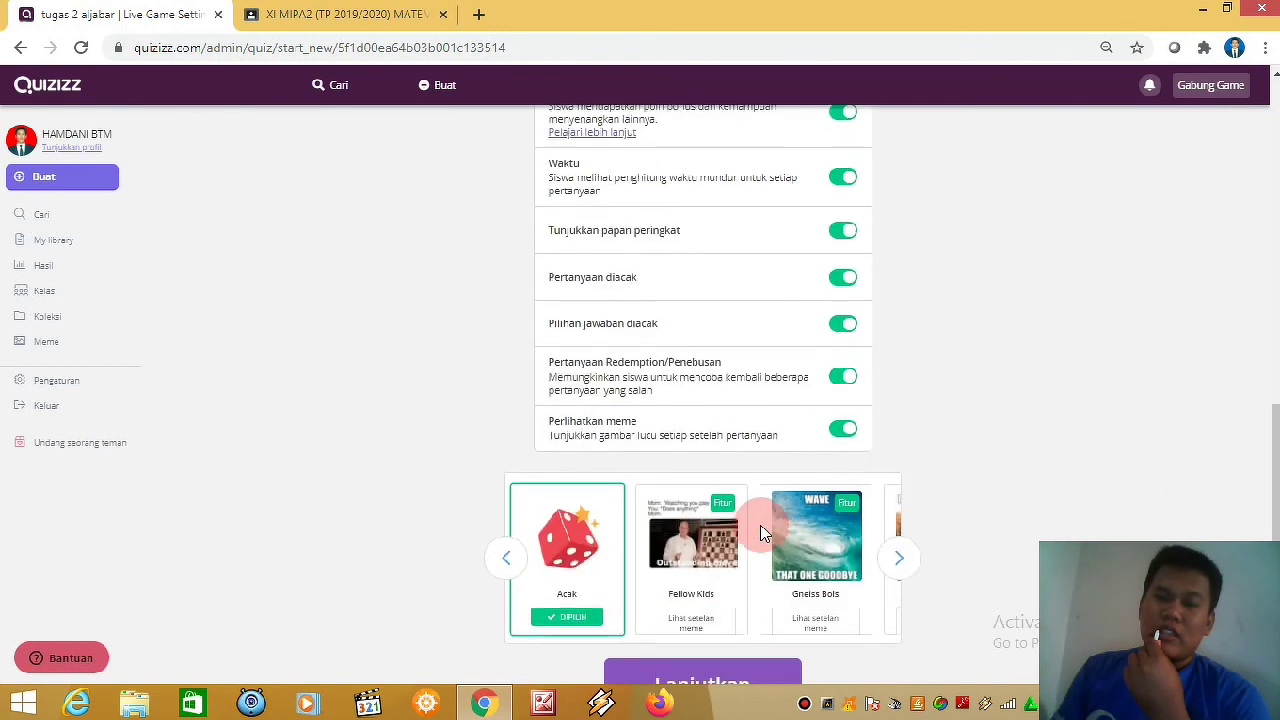
scroll(757, 519, "up", 6)
scroll(765, 570, "up", 3)
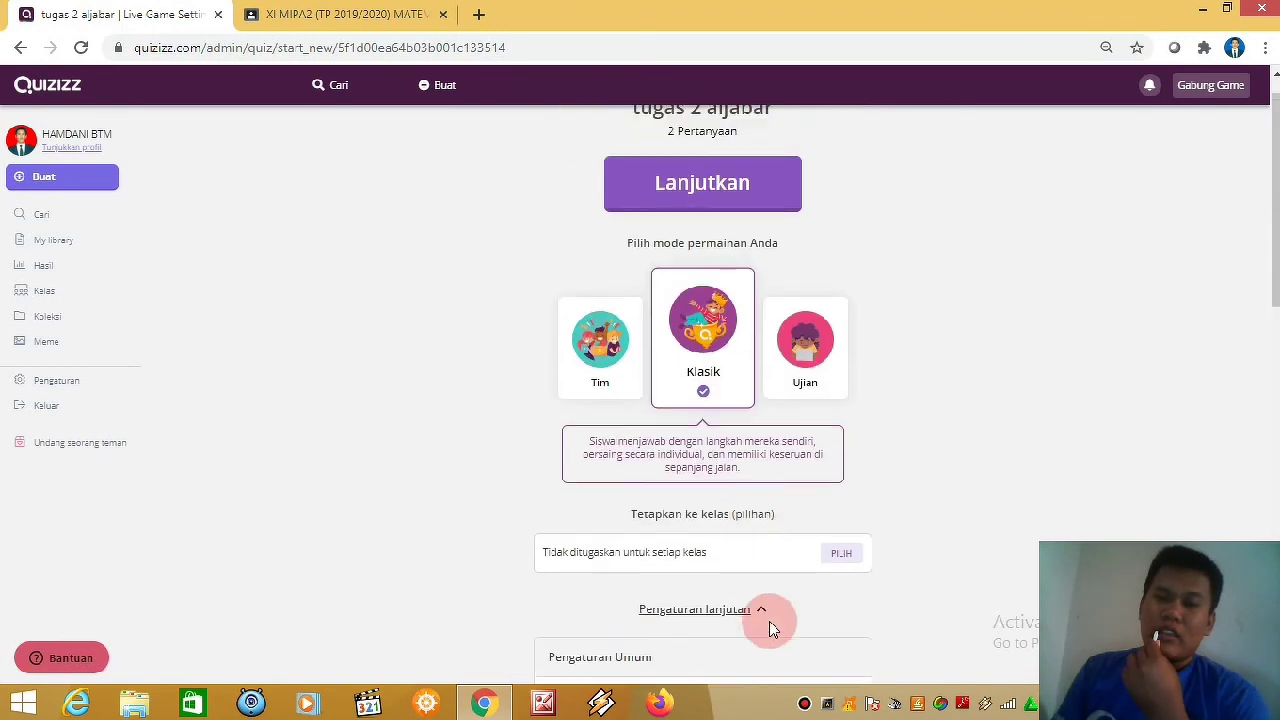
Set Tunjukkan pertanyaan di game and Tunjukkan jawaban setelah babak selesai to Mati for the live game.
scroll(770, 612, "down", 3)
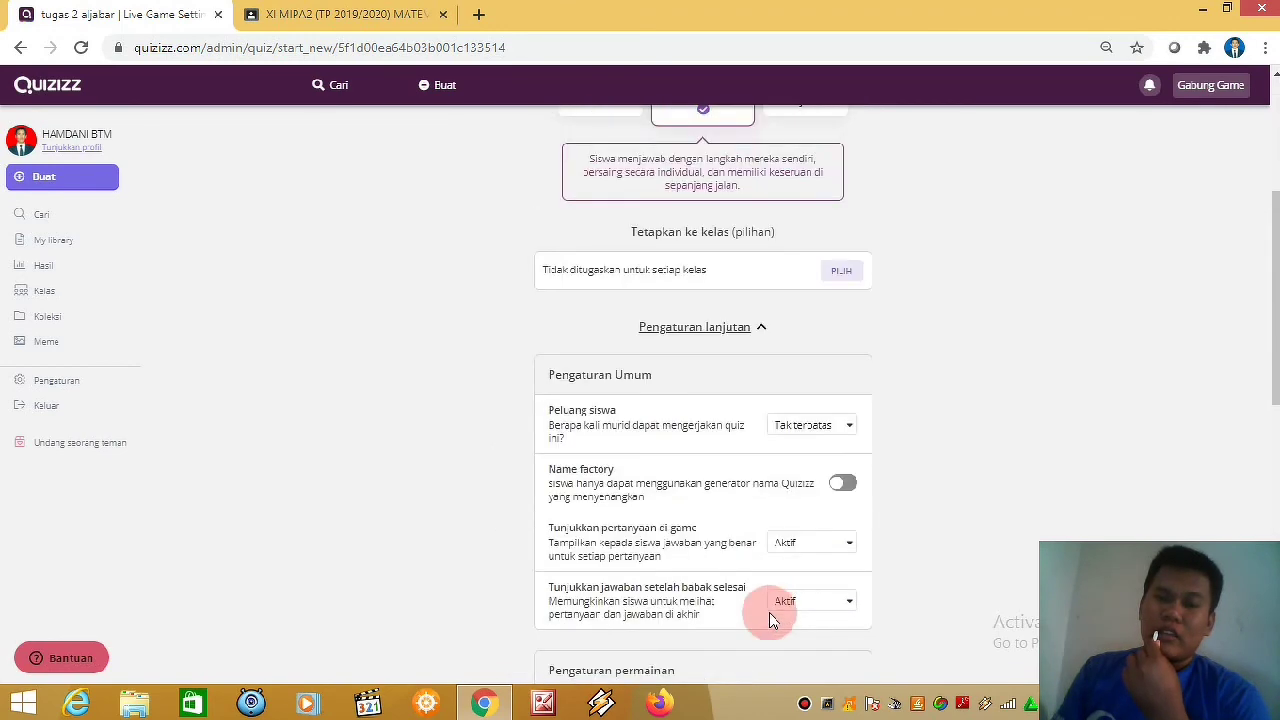
left_click(852, 545)
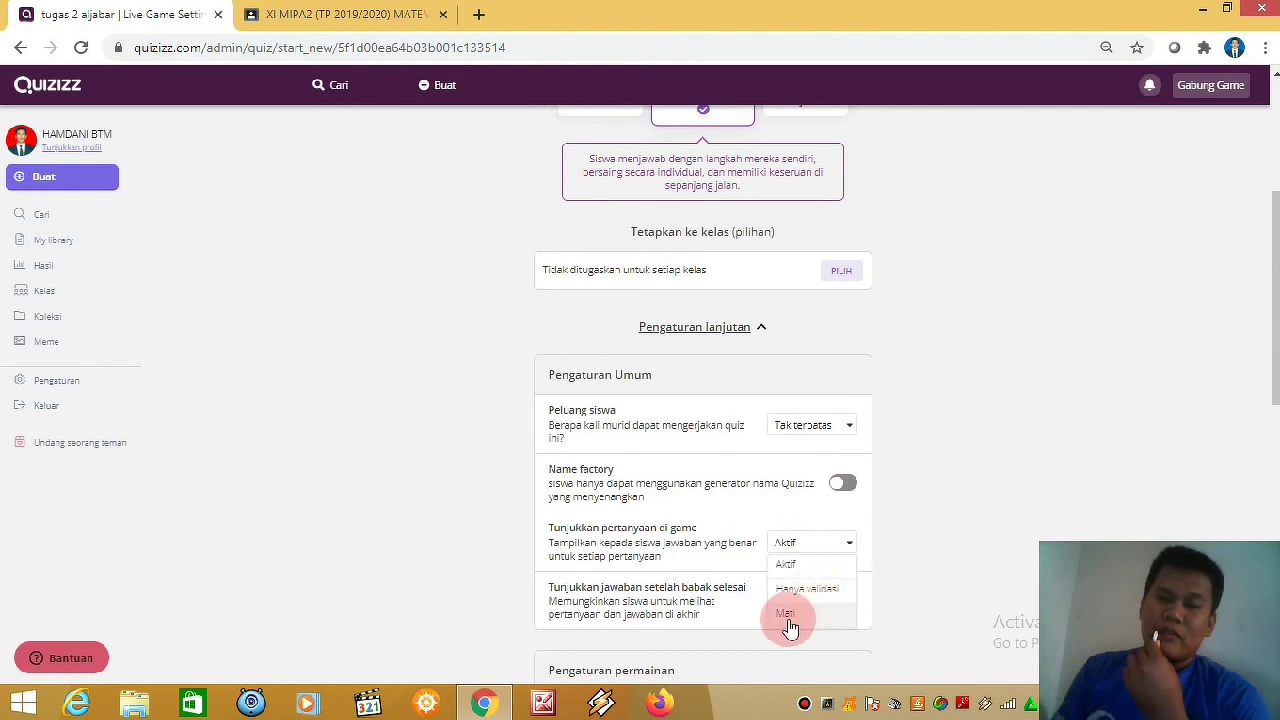
left_click(822, 617)
scroll(835, 560, "down", 1)
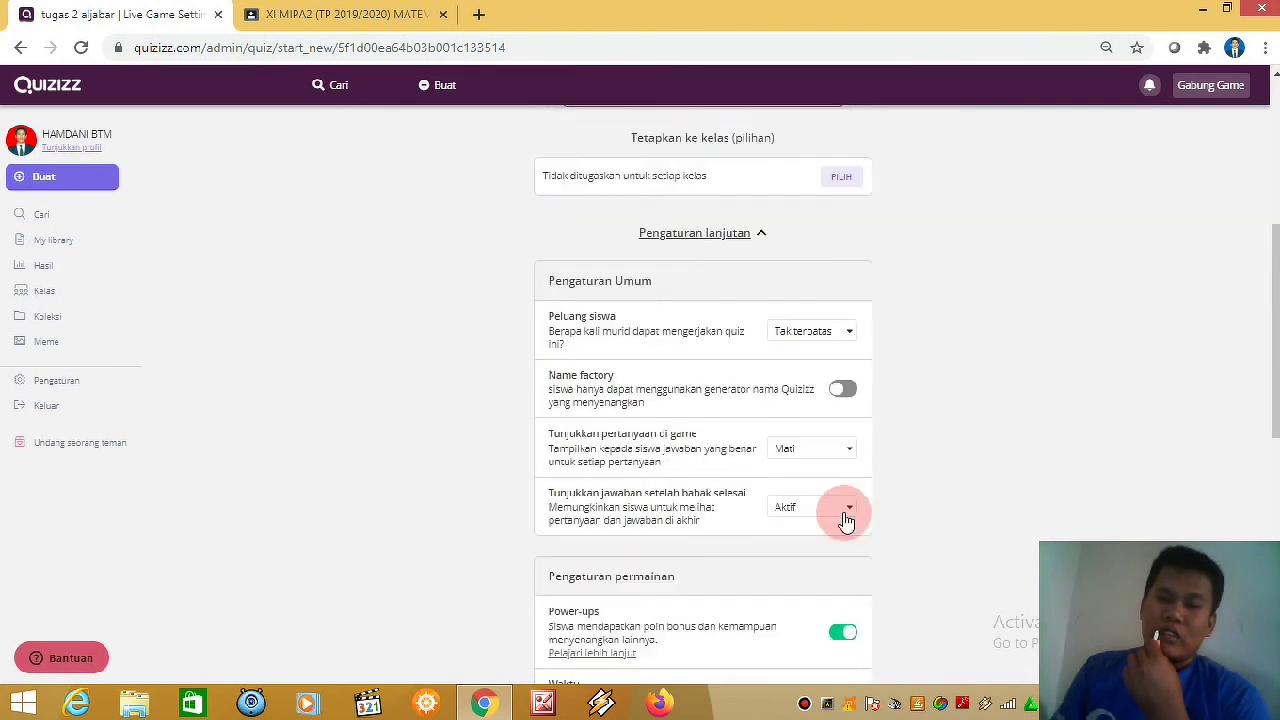
left_click(847, 515)
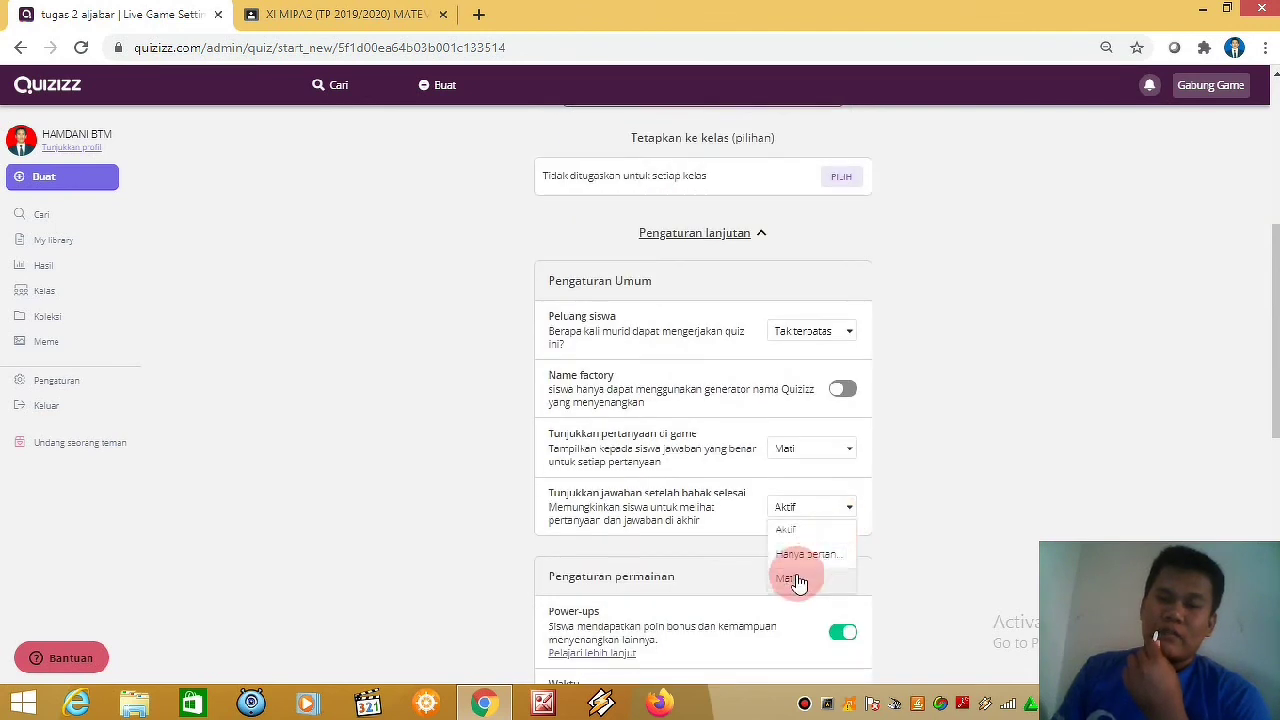
left_click(797, 581)
Check the remaining live game settings and continue in Klasik mode to the player waiting room.
scroll(810, 578, "down", 1)
scroll(810, 578, "down", 4)
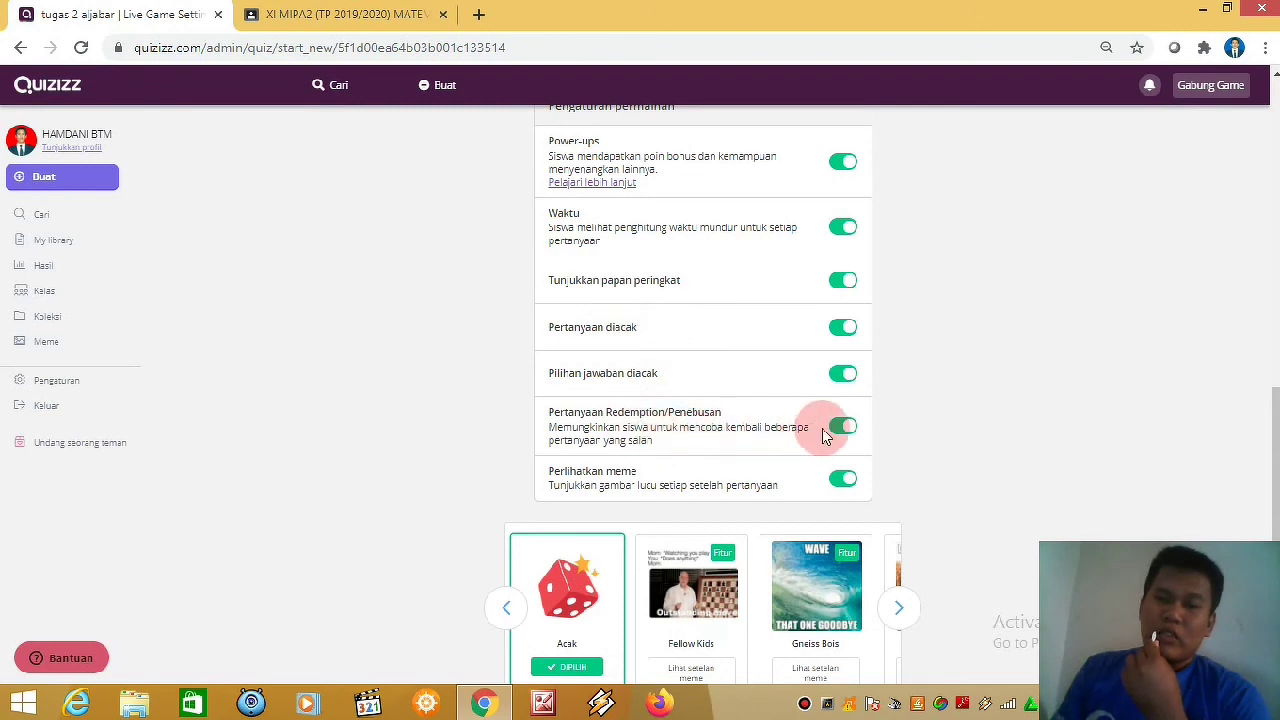
scroll(845, 432, "up", 10)
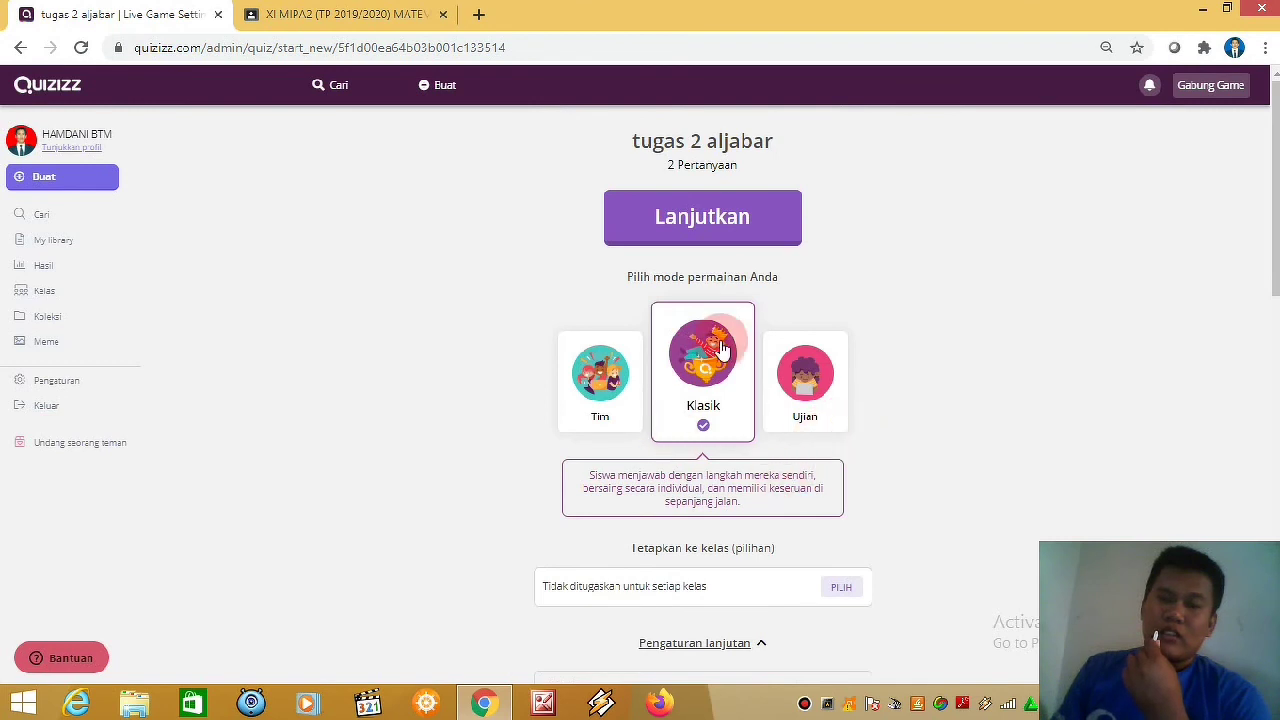
left_click(714, 230)
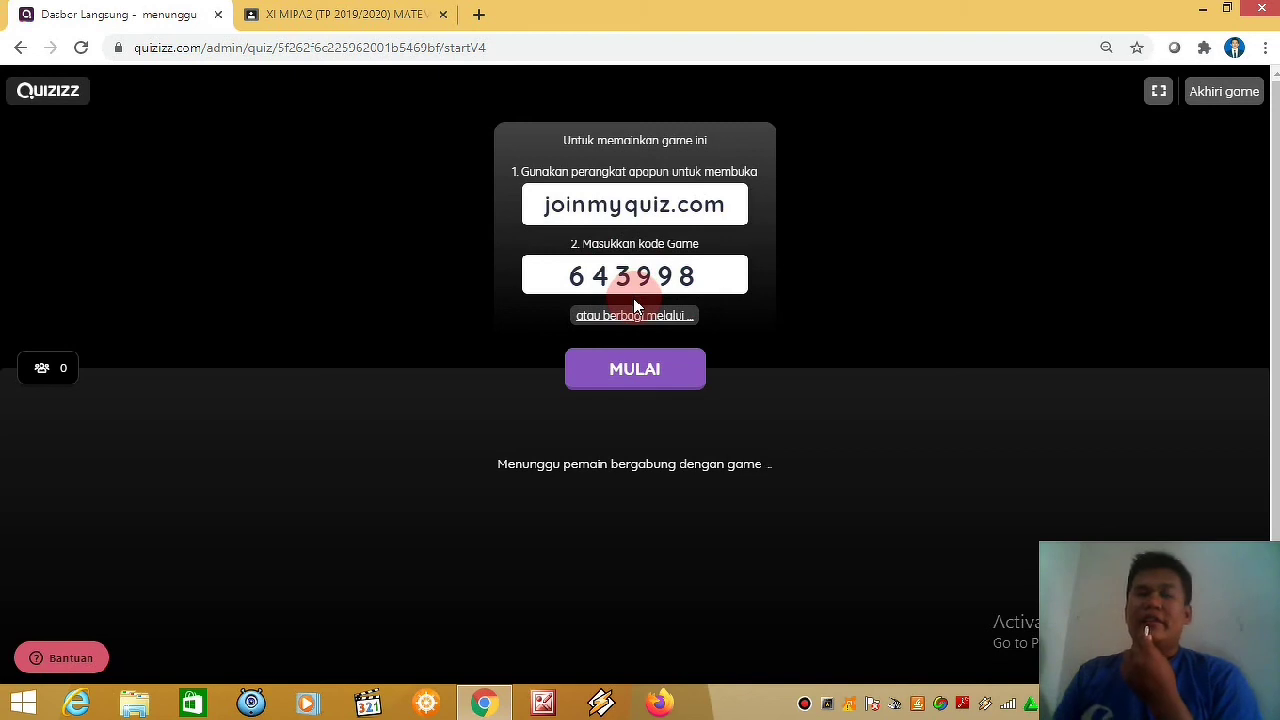
Go back to the quiz page and look at the solo practice (Latihan) options, closing them without choosing one.
left_click(18, 48)
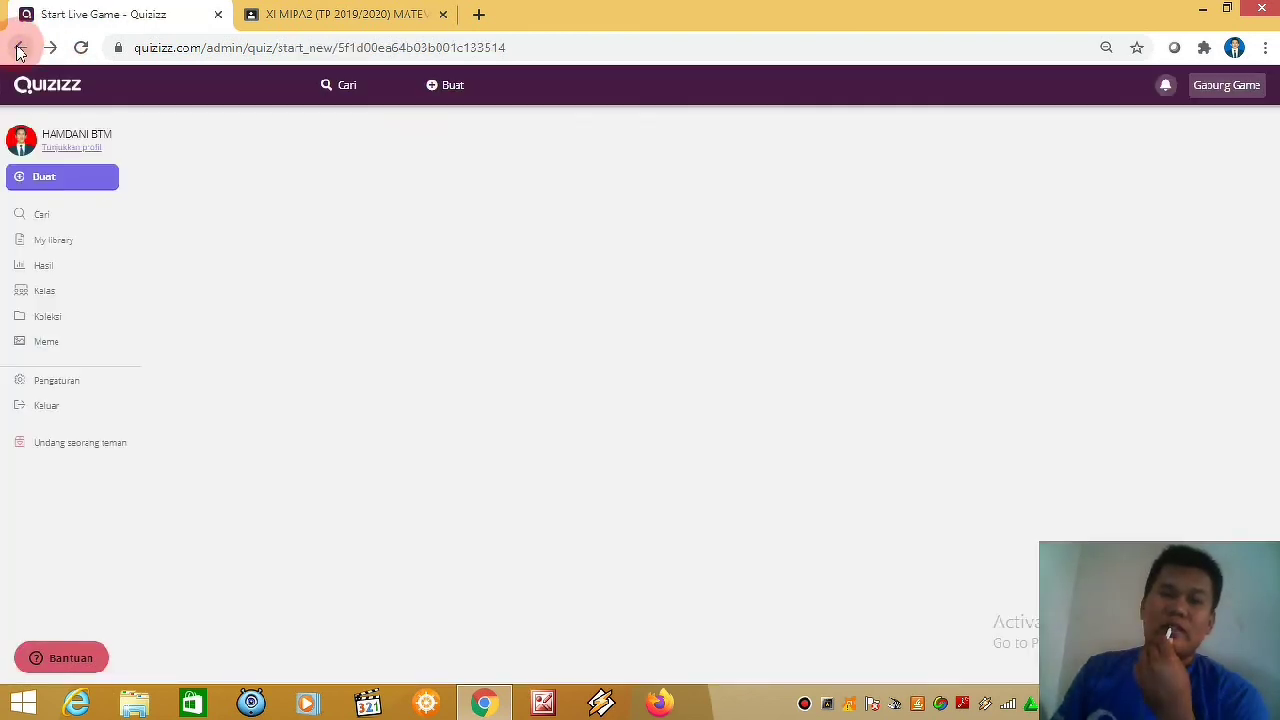
left_click(18, 48)
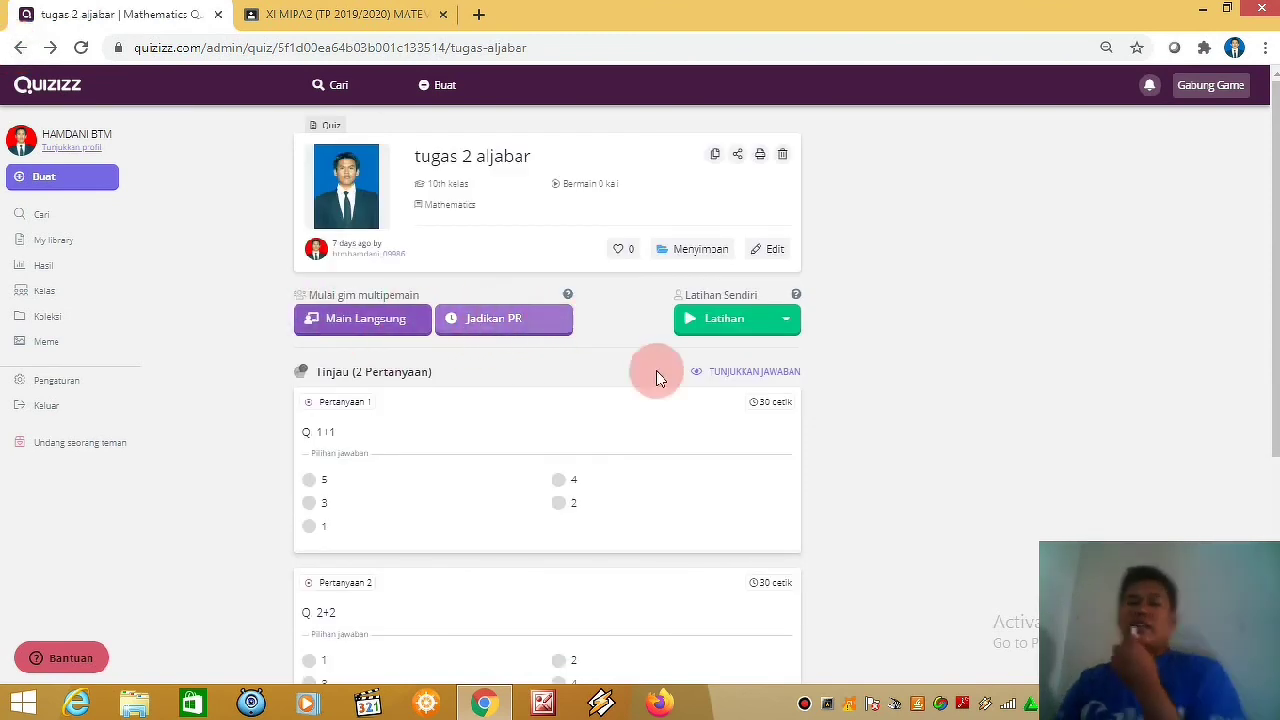
left_click(733, 338)
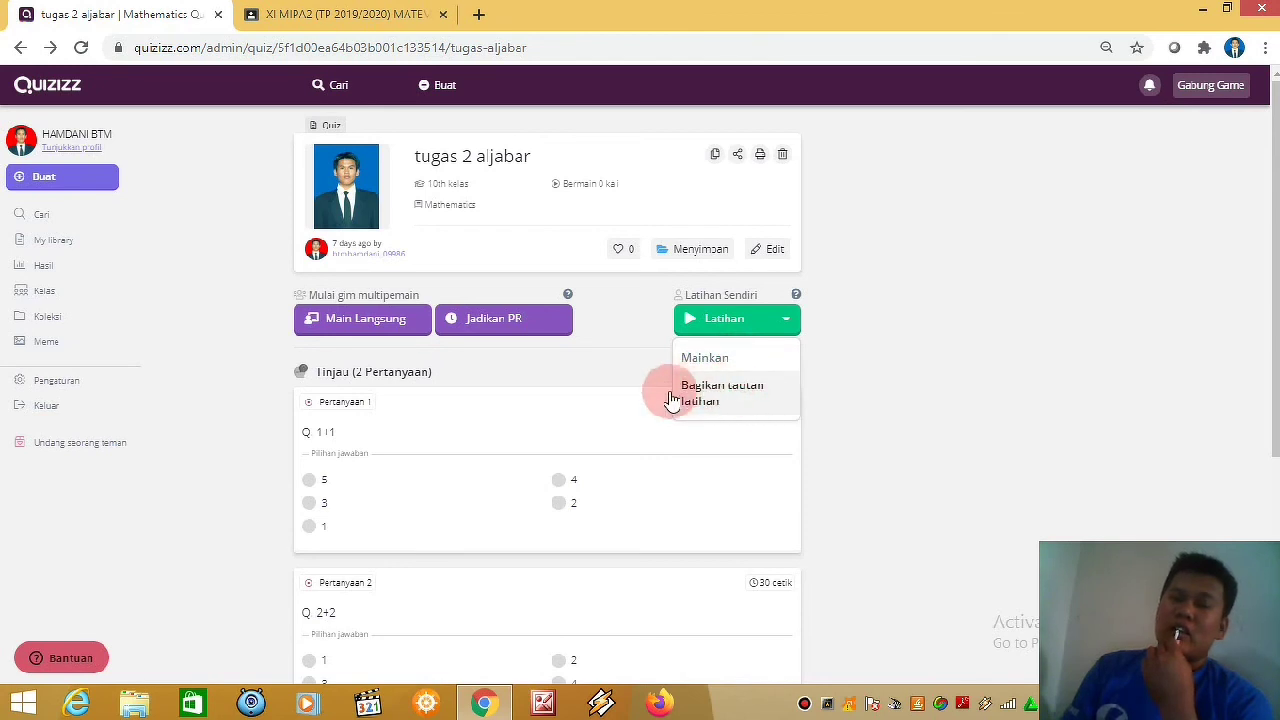
left_click(800, 366)
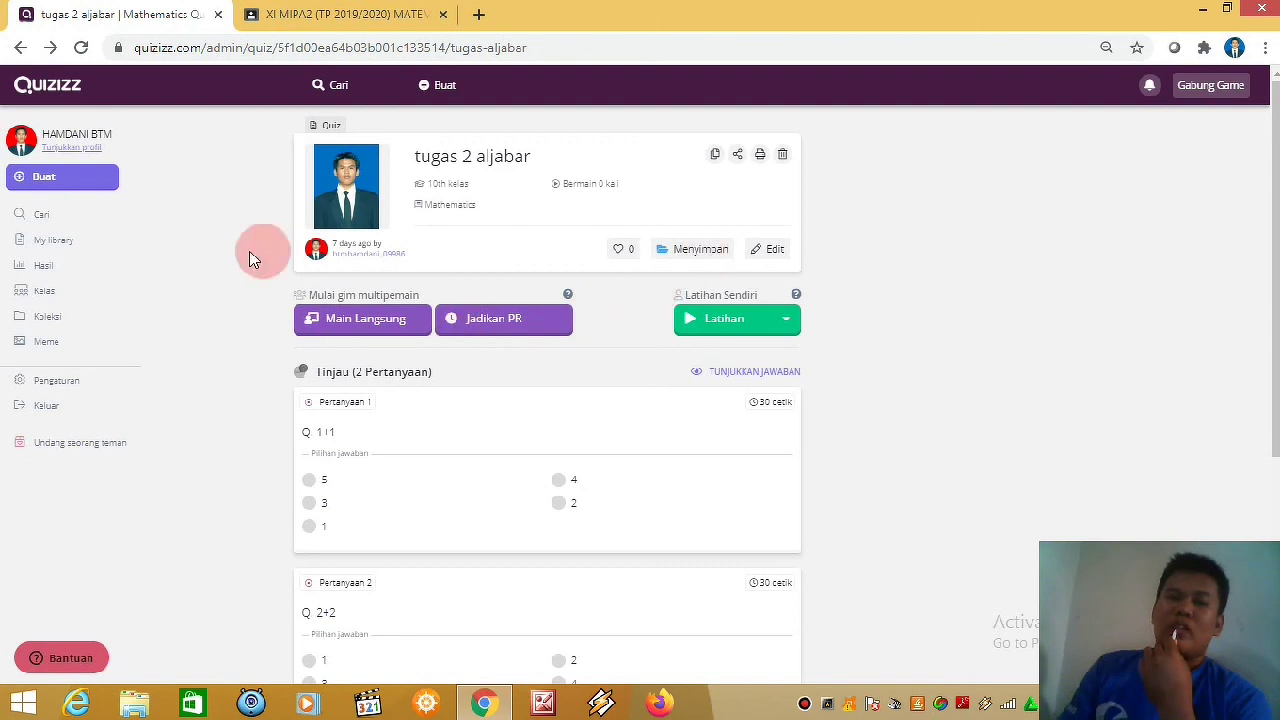
Open the quiz search (Cari) page.
left_click(52, 222)
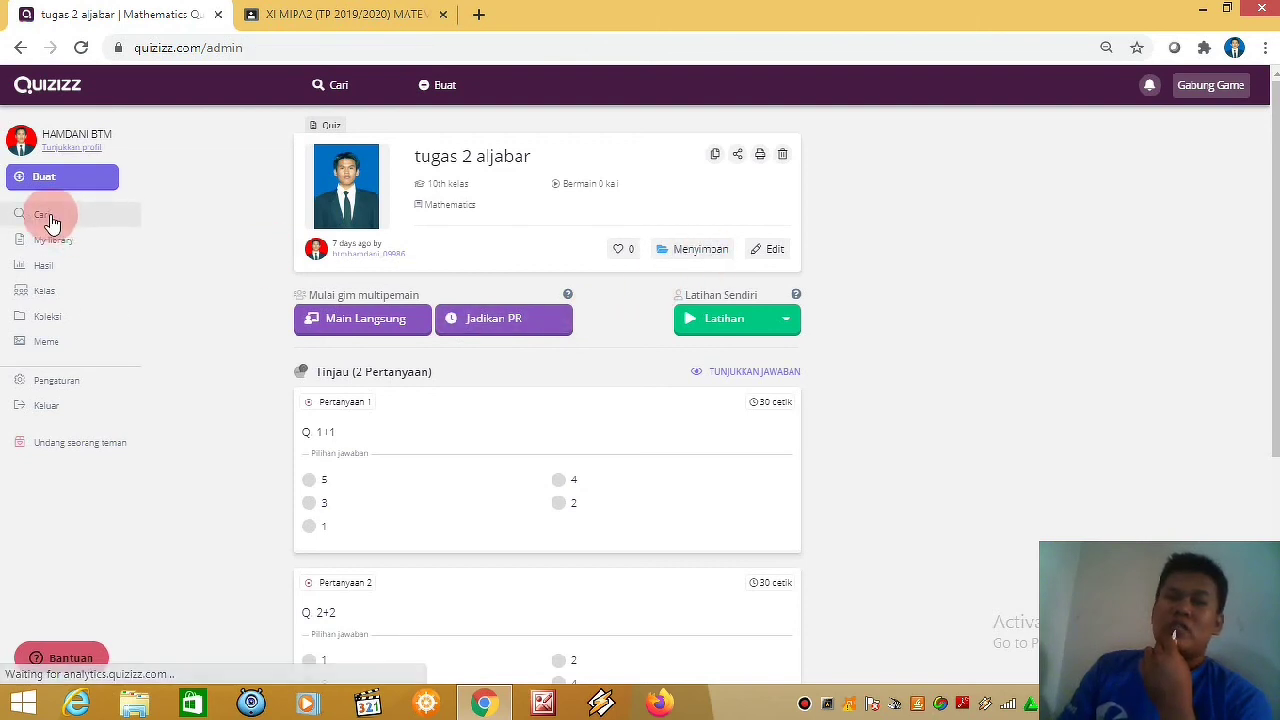